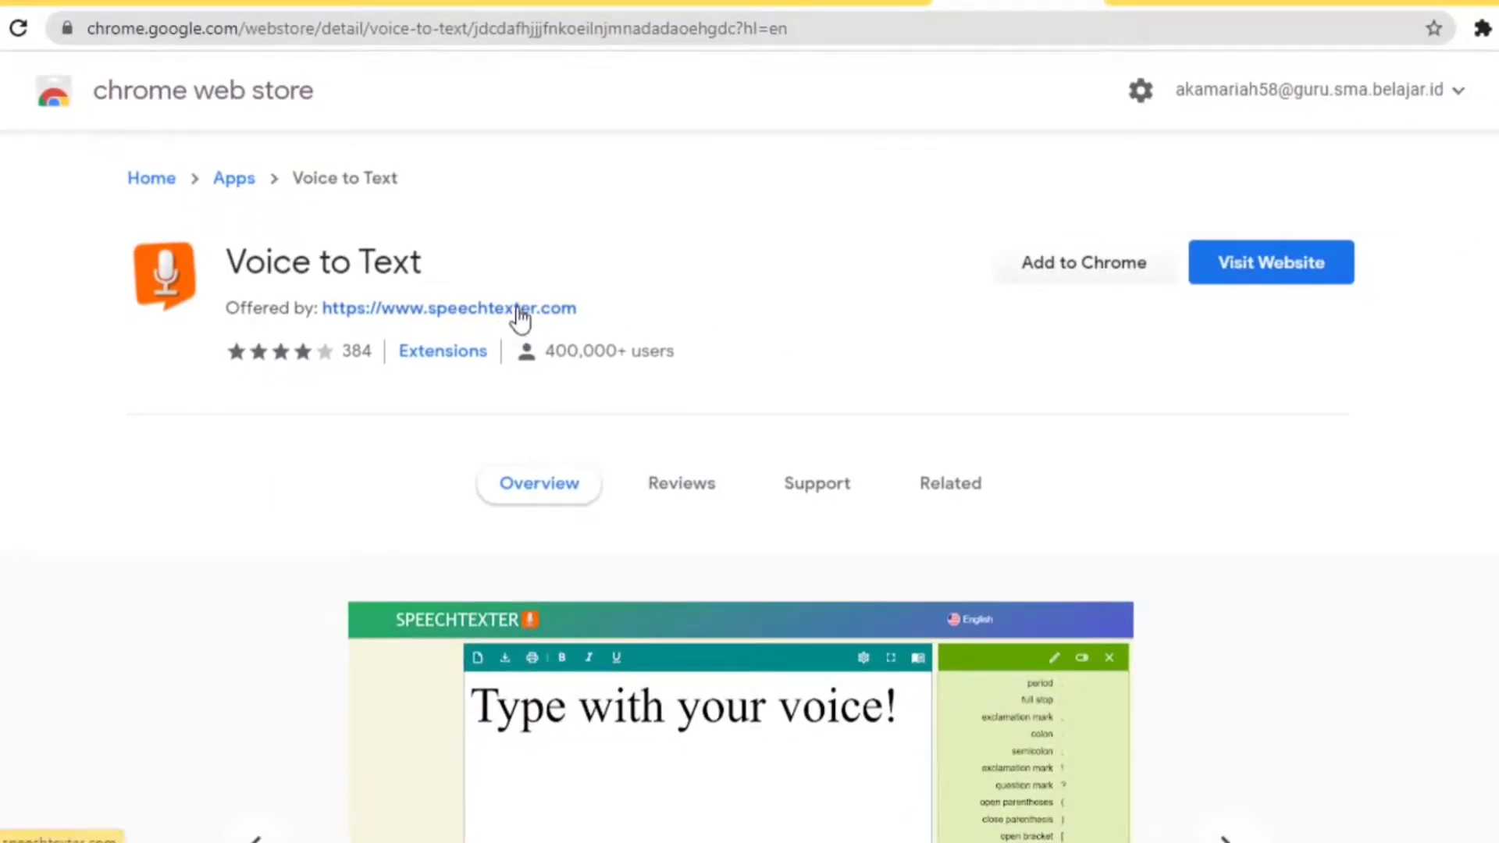
- Open the SpeechTexter website from the Voice to Text store page and select the first dictated English text for deletion
{"action": "left_click", "coordinate": [519, 308]}
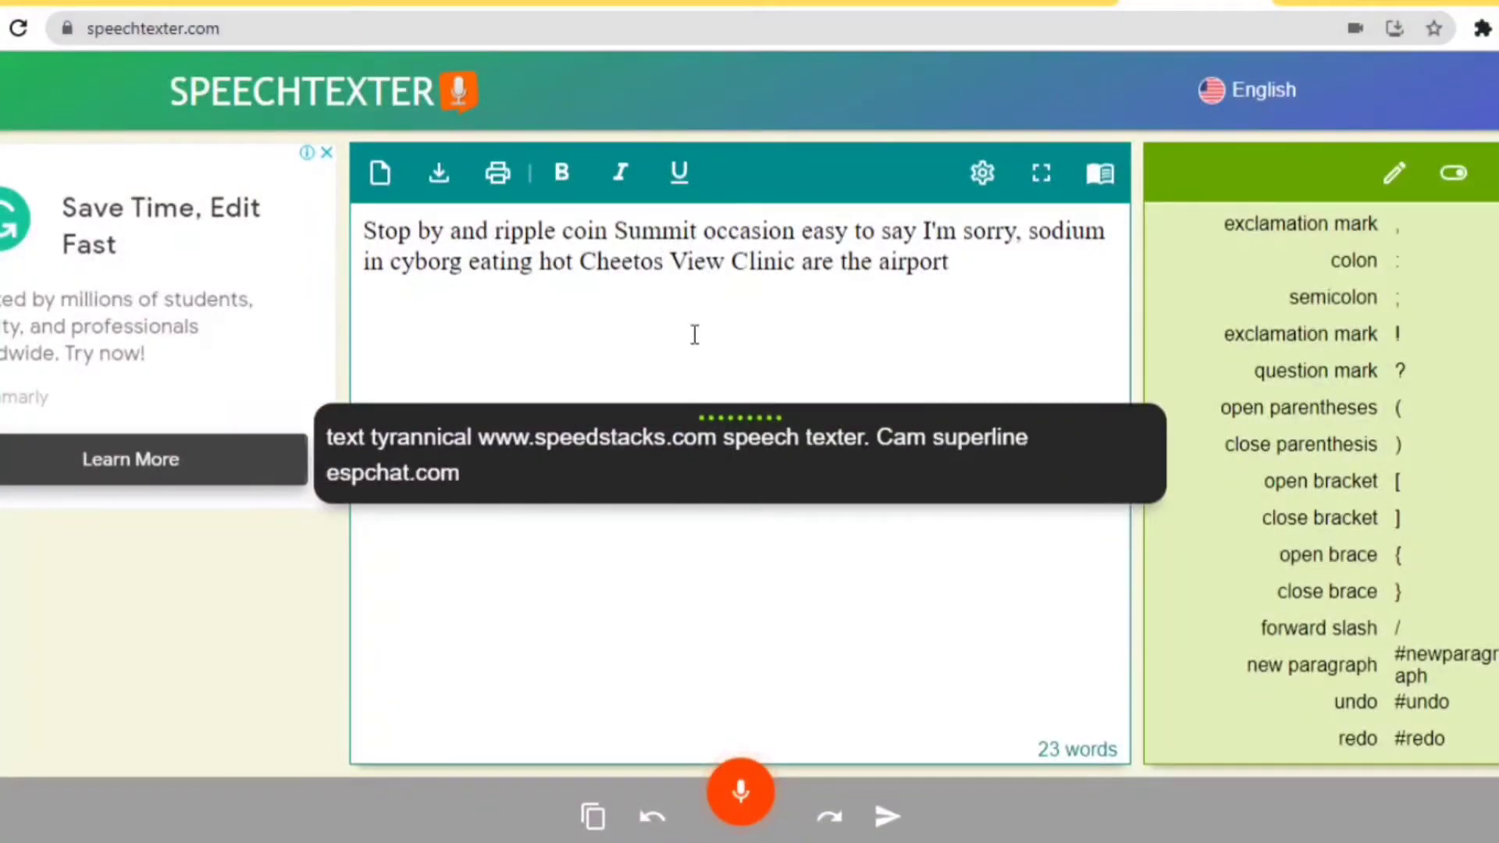
{"action": "left_click_drag", "start_coordinate": [971, 265], "coordinate": [310, 233]}
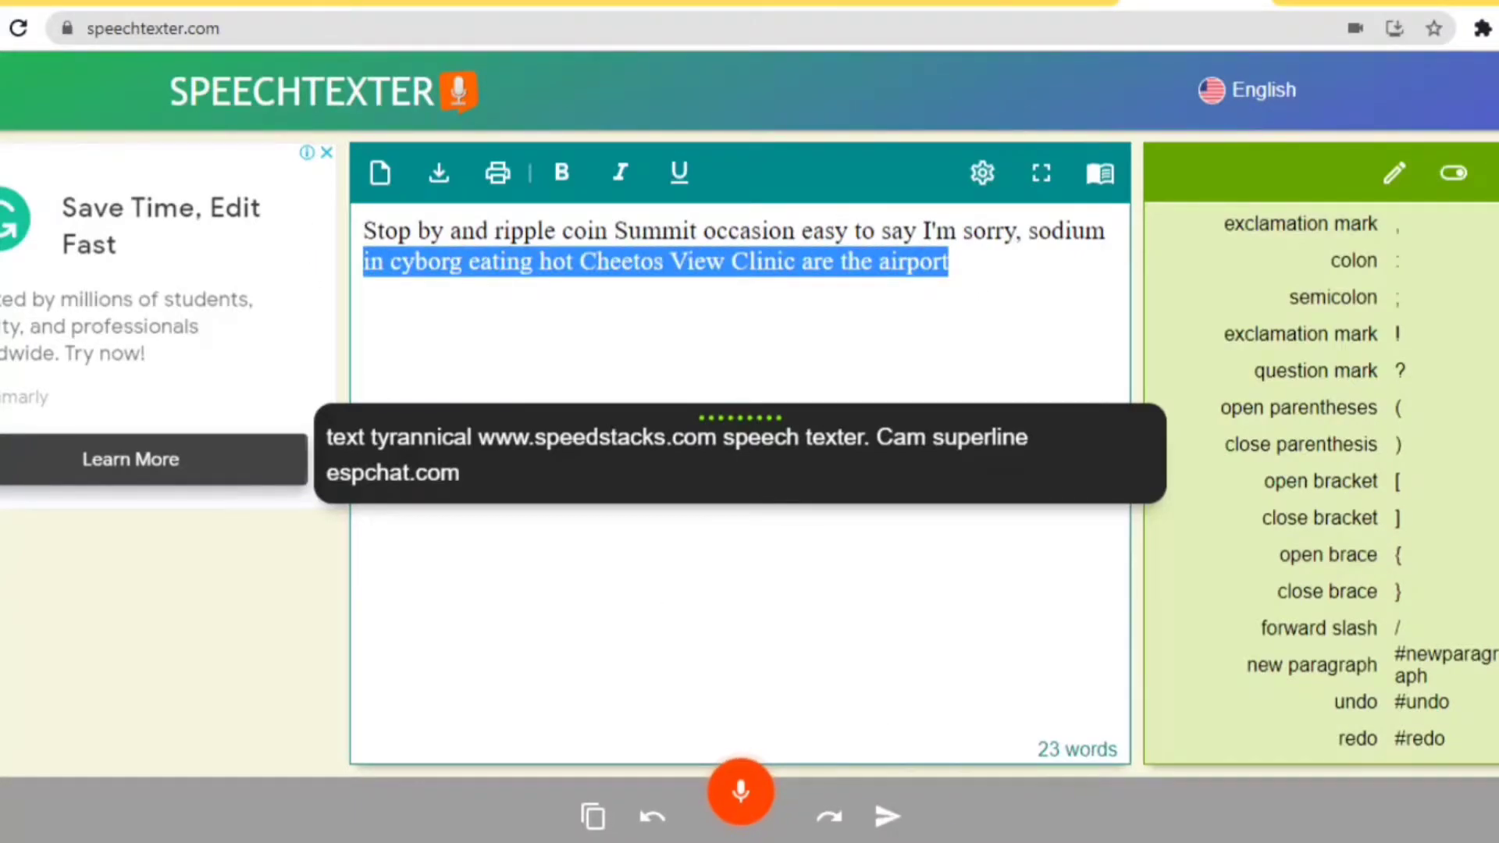
{"action": "left_click_drag", "start_coordinate": [364, 230], "coordinate": [531, 303]}
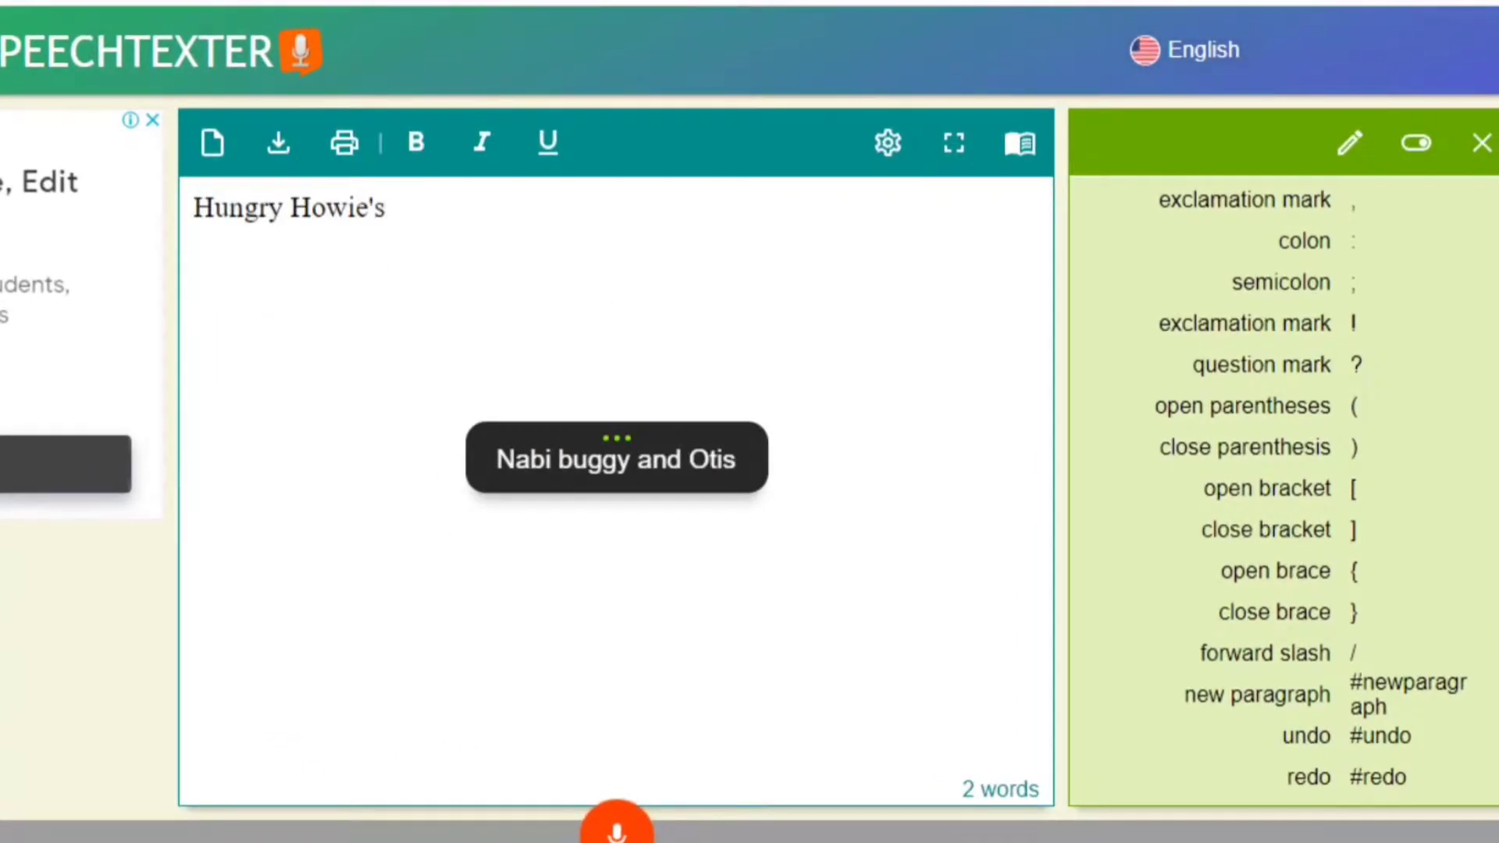
- Stop the dictation and delete all the transcribed text from the editor
{"action": "left_click", "coordinate": [639, 829]}
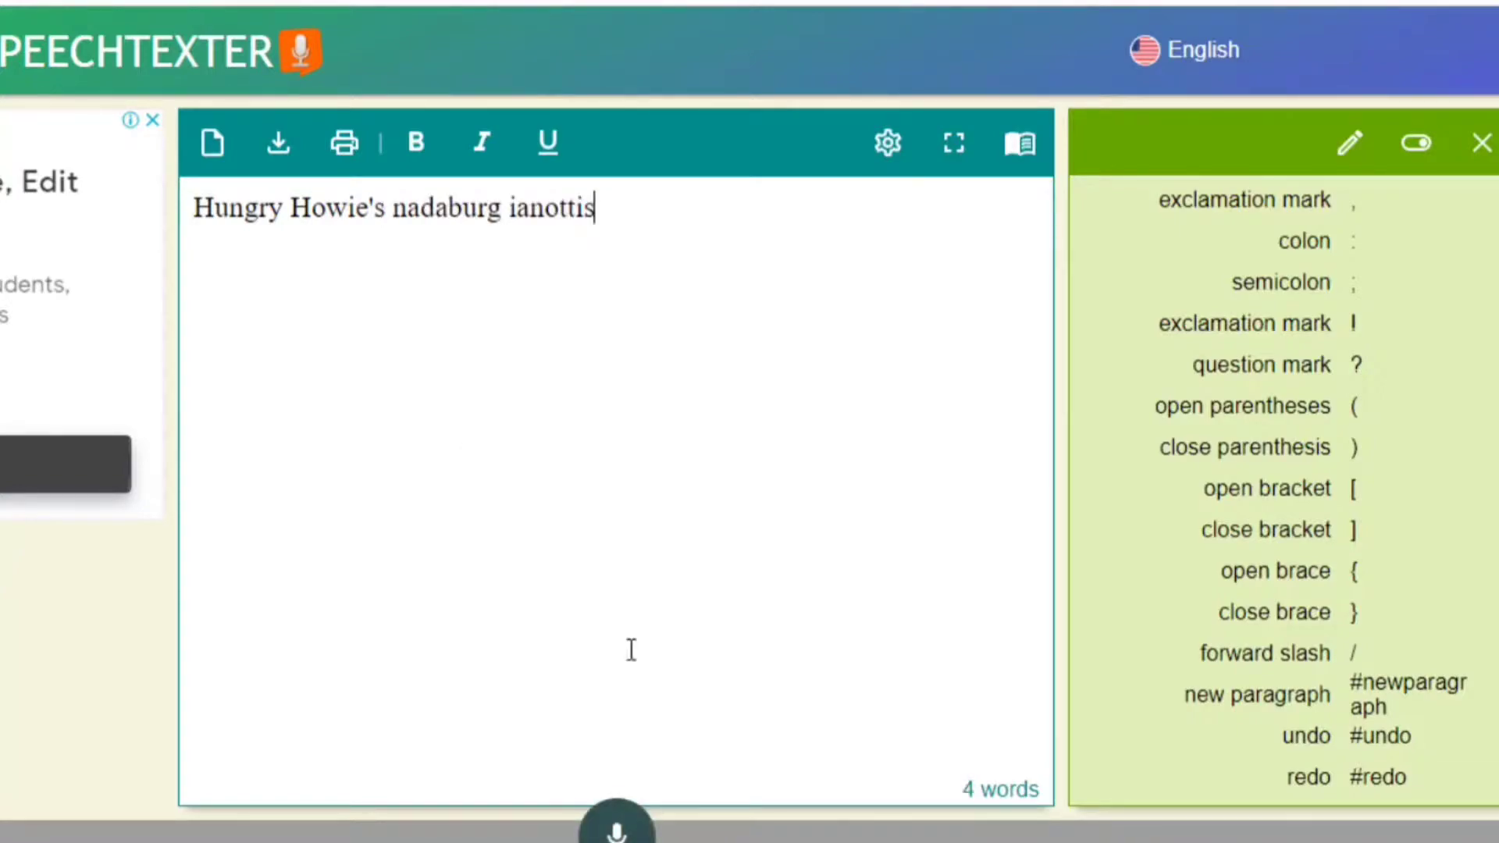
{"action": "left_click_drag", "start_coordinate": [202, 207], "coordinate": [672, 211]}
{"action": "key", "text": "BackSpace"}
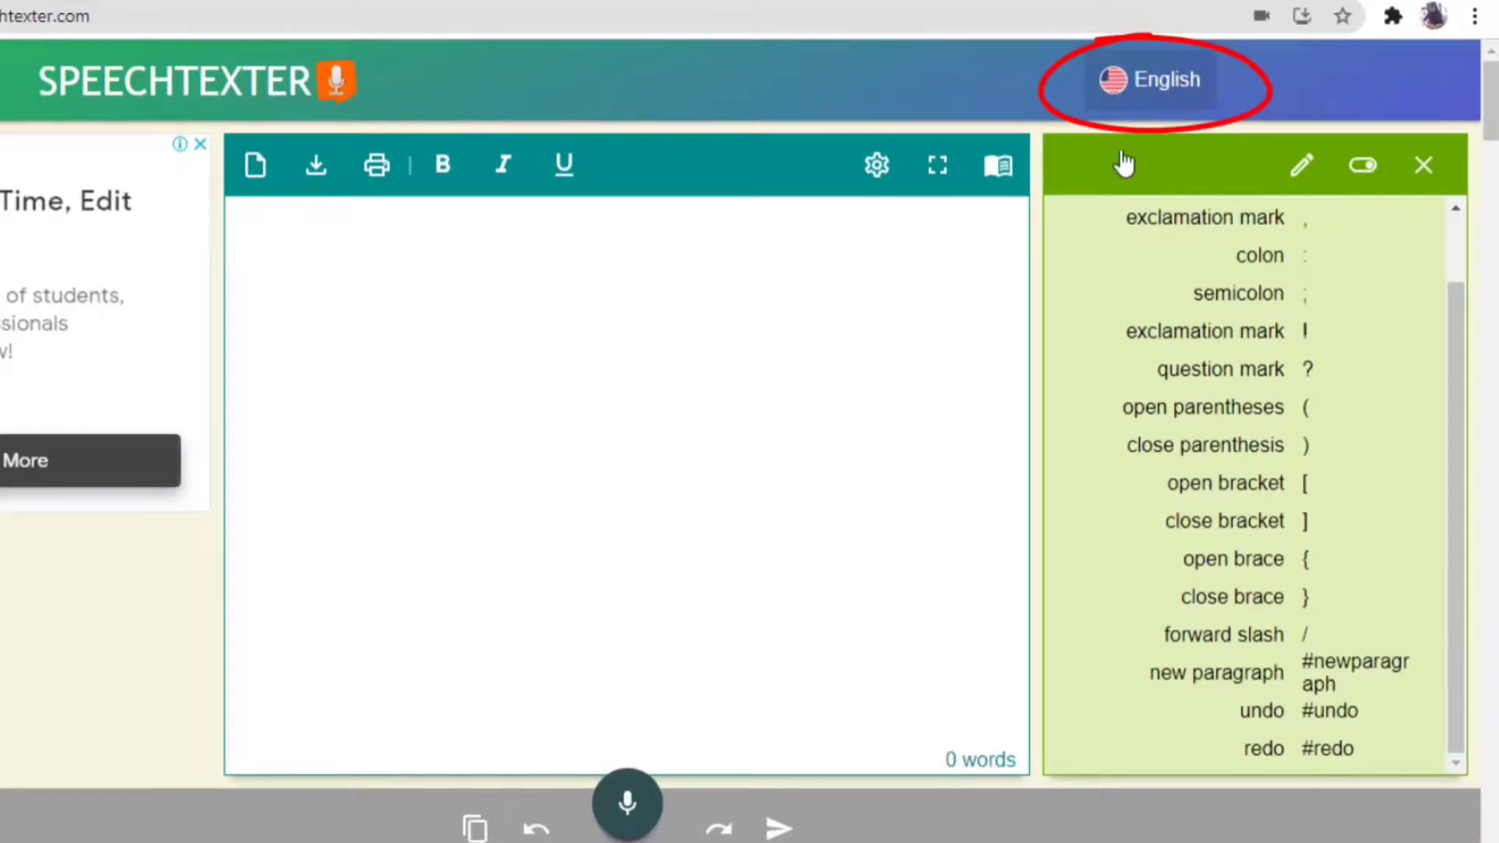
{"action": "left_click", "coordinate": [1165, 80]}
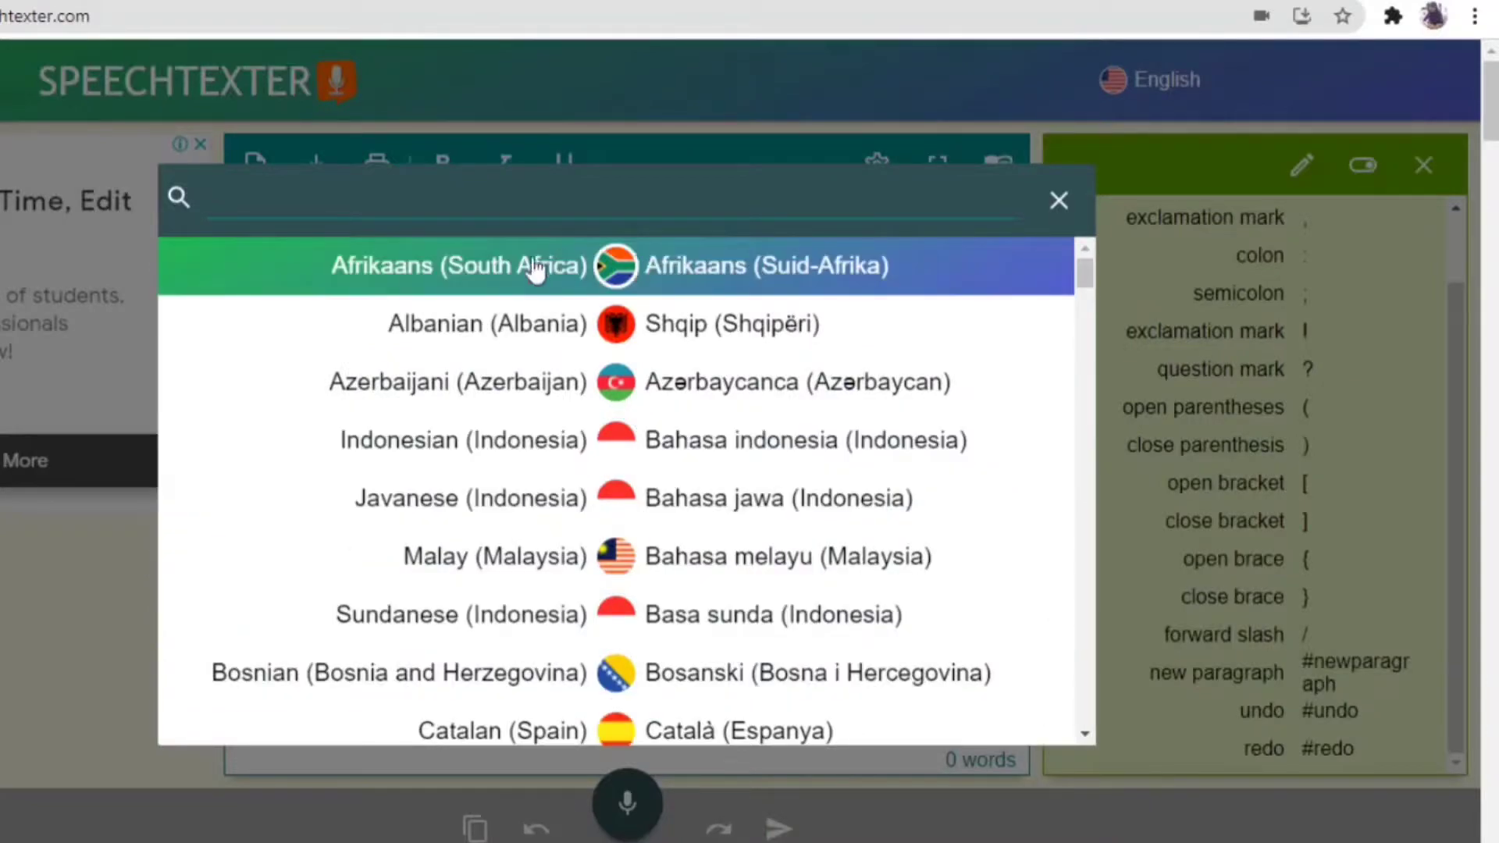
{"action": "mouse_move", "coordinate": [1087, 283]}
{"action": "left_mouse_down"}
{"action": "mouse_move", "coordinate": [1079, 377]}
{"action": "mouse_move", "coordinate": [1073, 275]}
{"action": "left_mouse_up"}
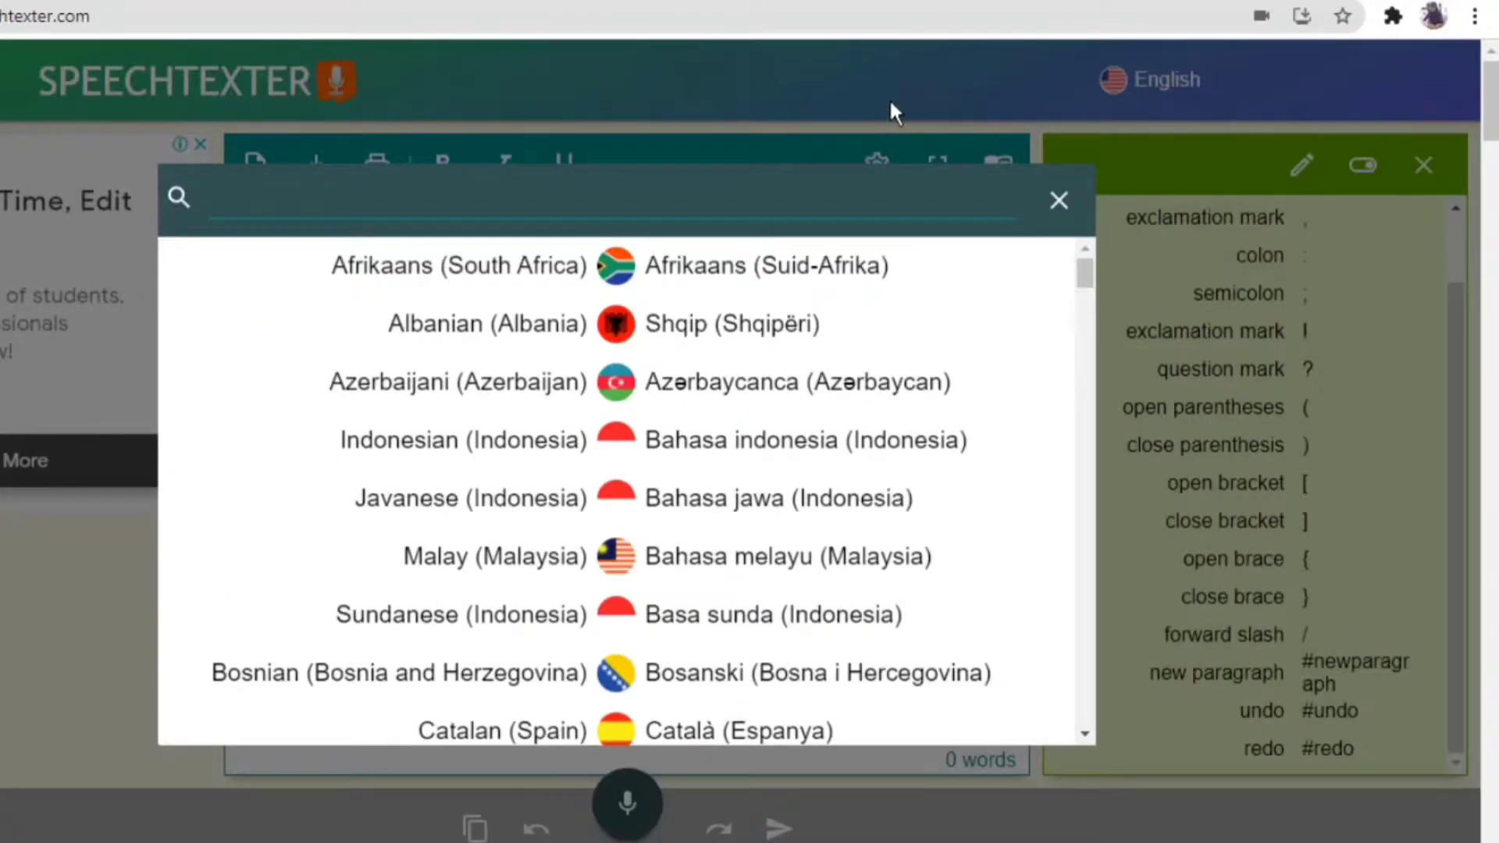
{"action": "left_click", "coordinate": [1058, 201]}
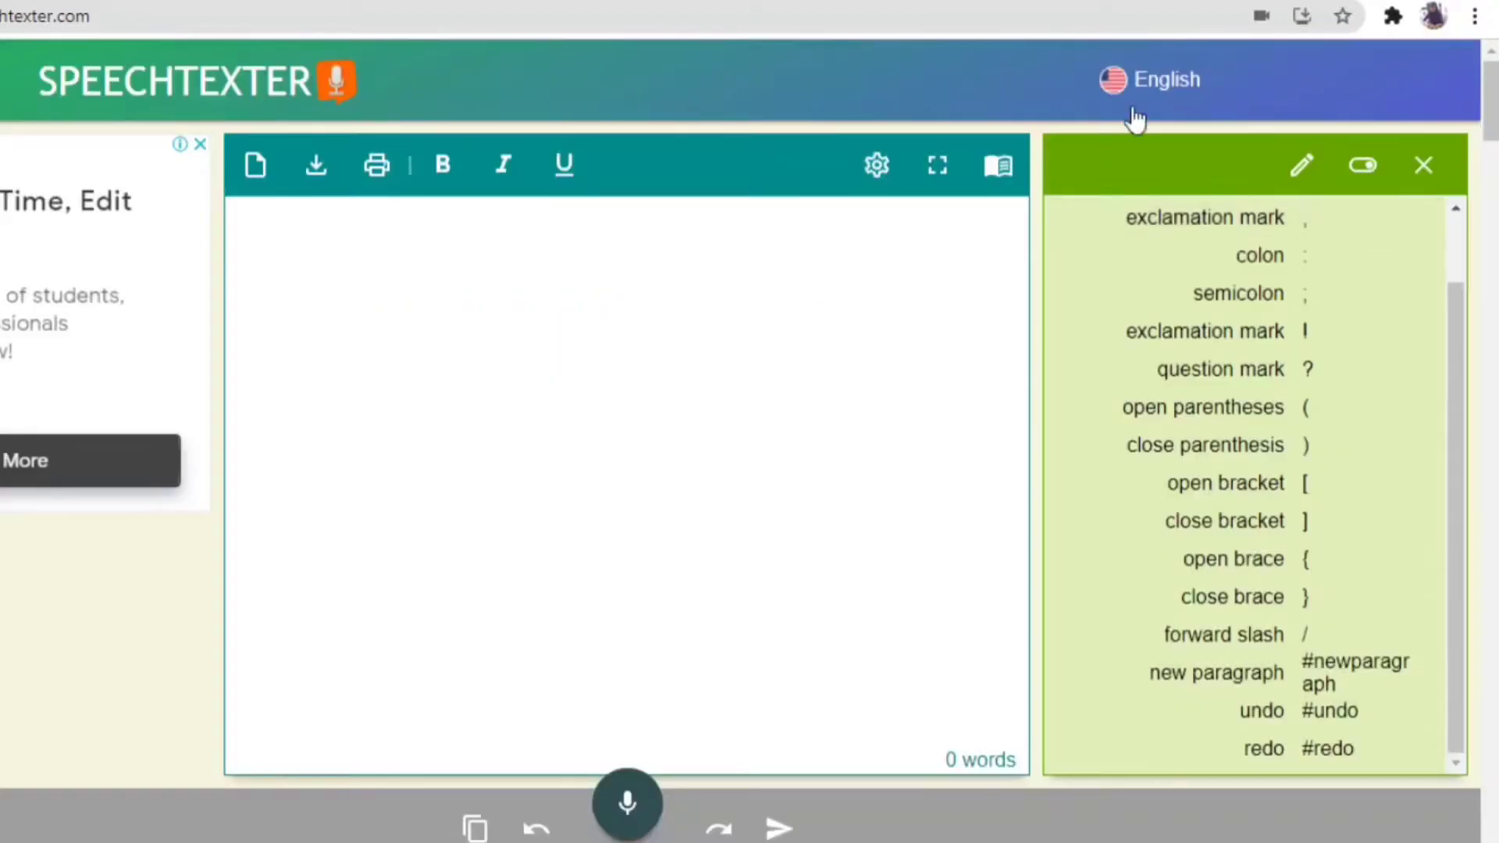
- Set the dictation language to Indonesian (Indonesia)
{"action": "left_click", "coordinate": [1175, 76]}
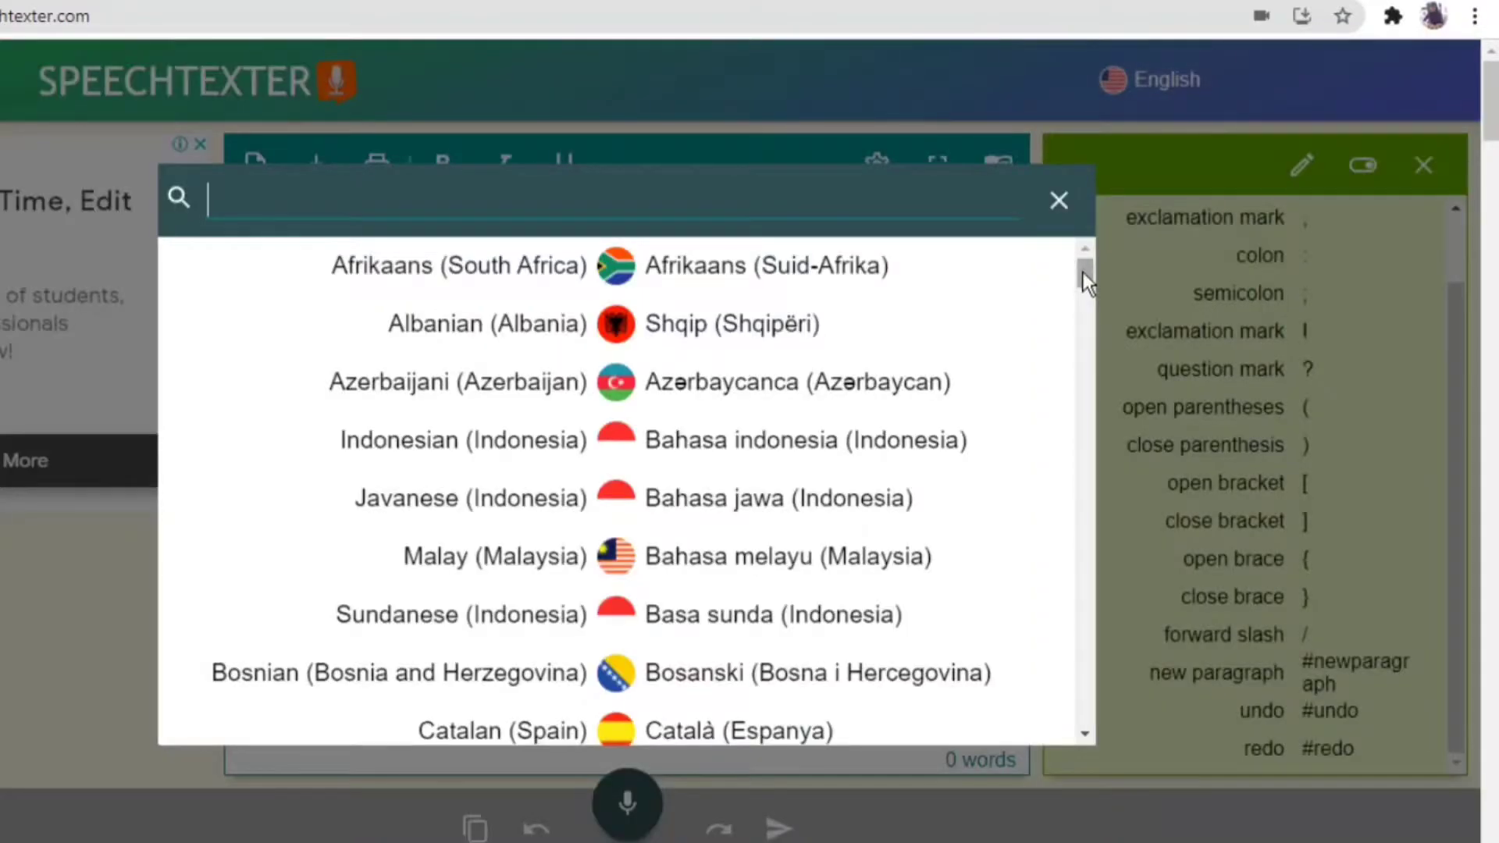
{"action": "scroll", "coordinate": [1084, 273], "scroll_direction": "down", "scroll_amount": 2}
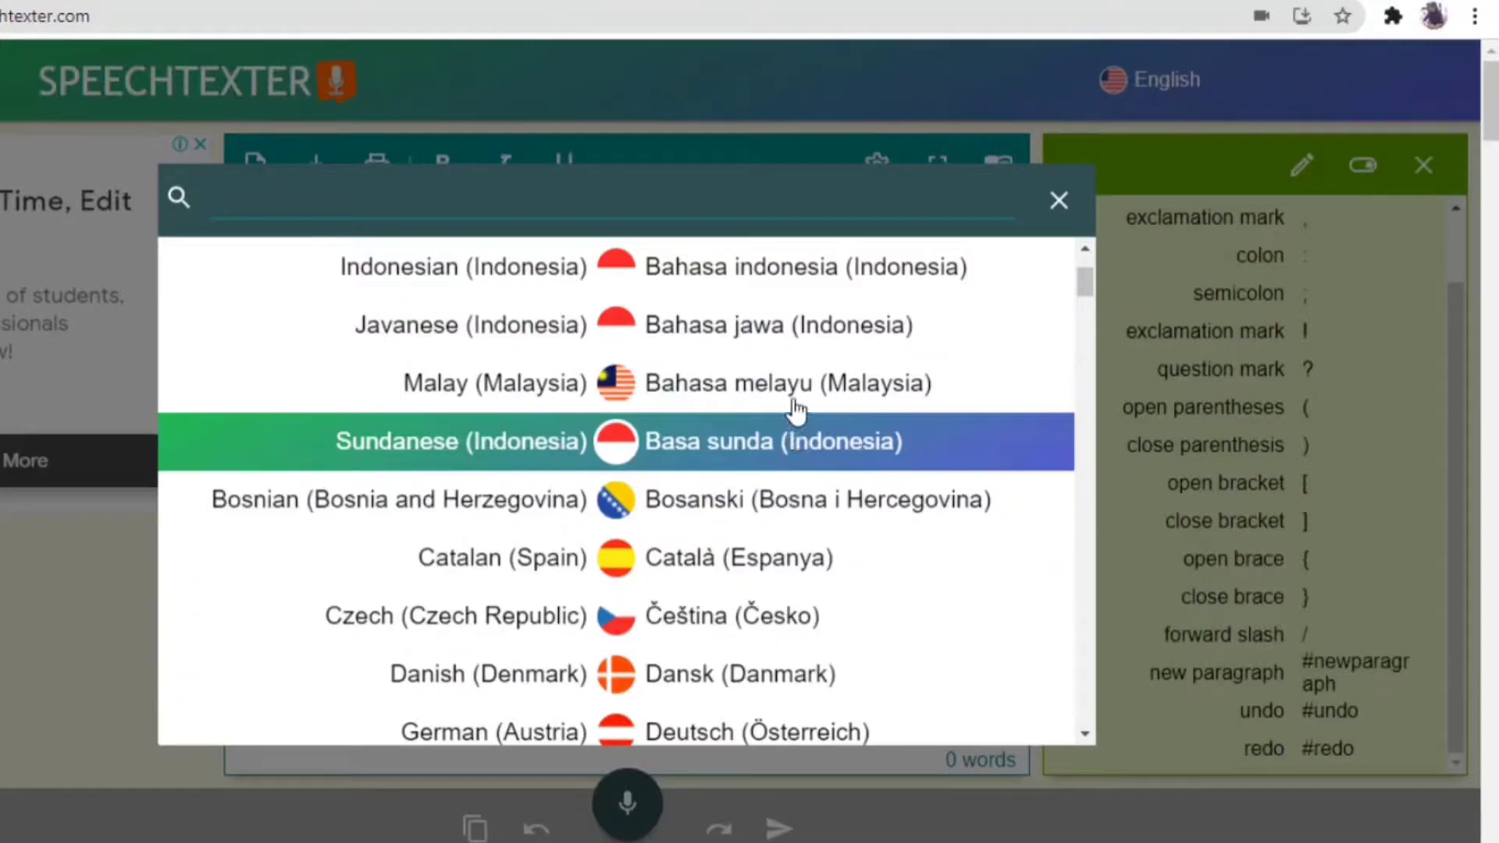
{"action": "left_click", "coordinate": [805, 273]}
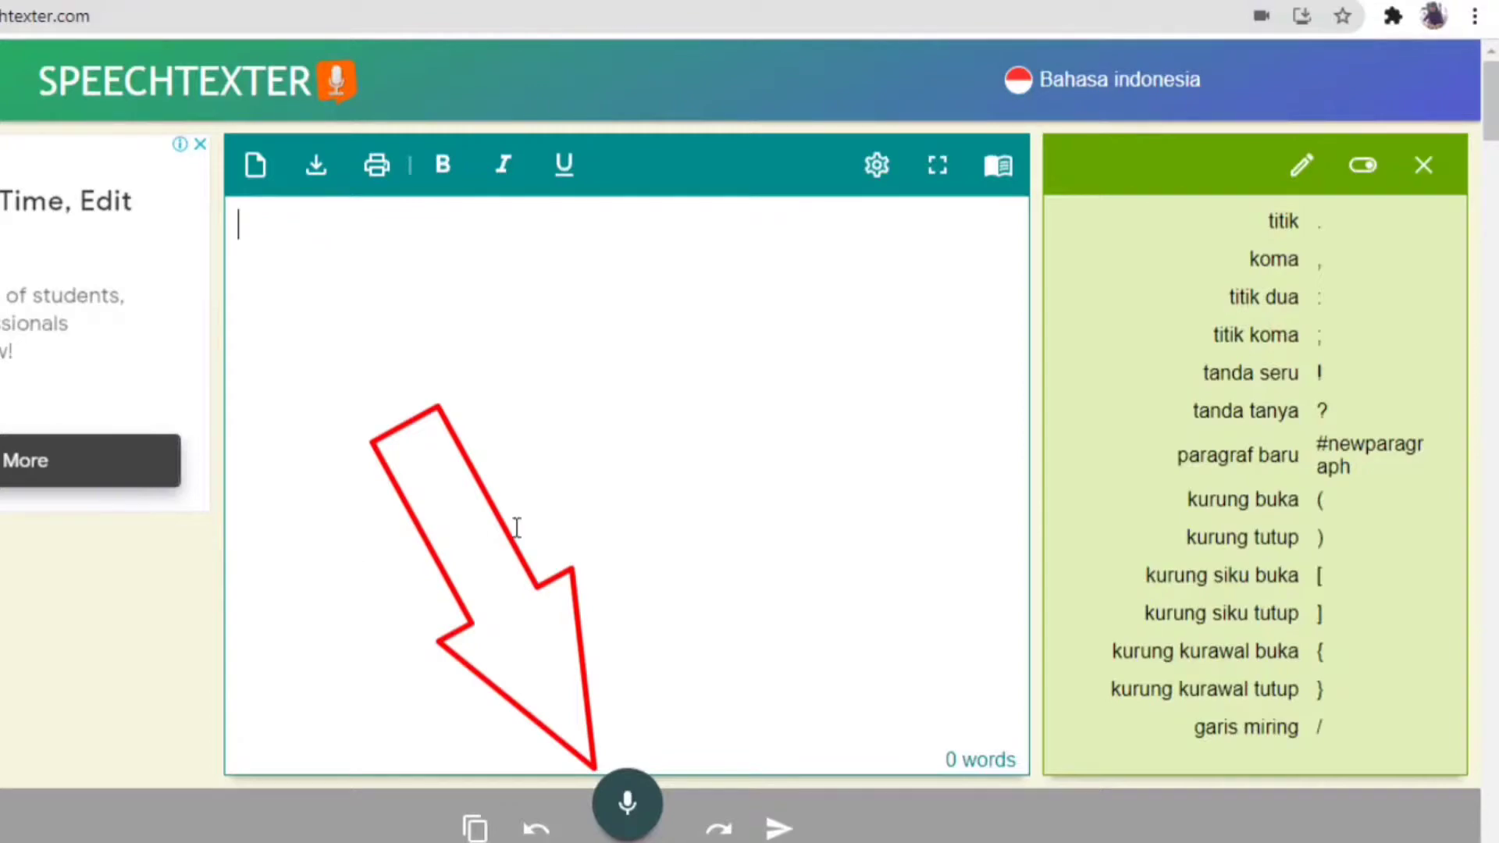
- Start dictating in Indonesian and delete the first two lines of transcribed text from the editor
{"action": "left_click", "coordinate": [754, 667]}
{"action": "left_click", "coordinate": [626, 804]}
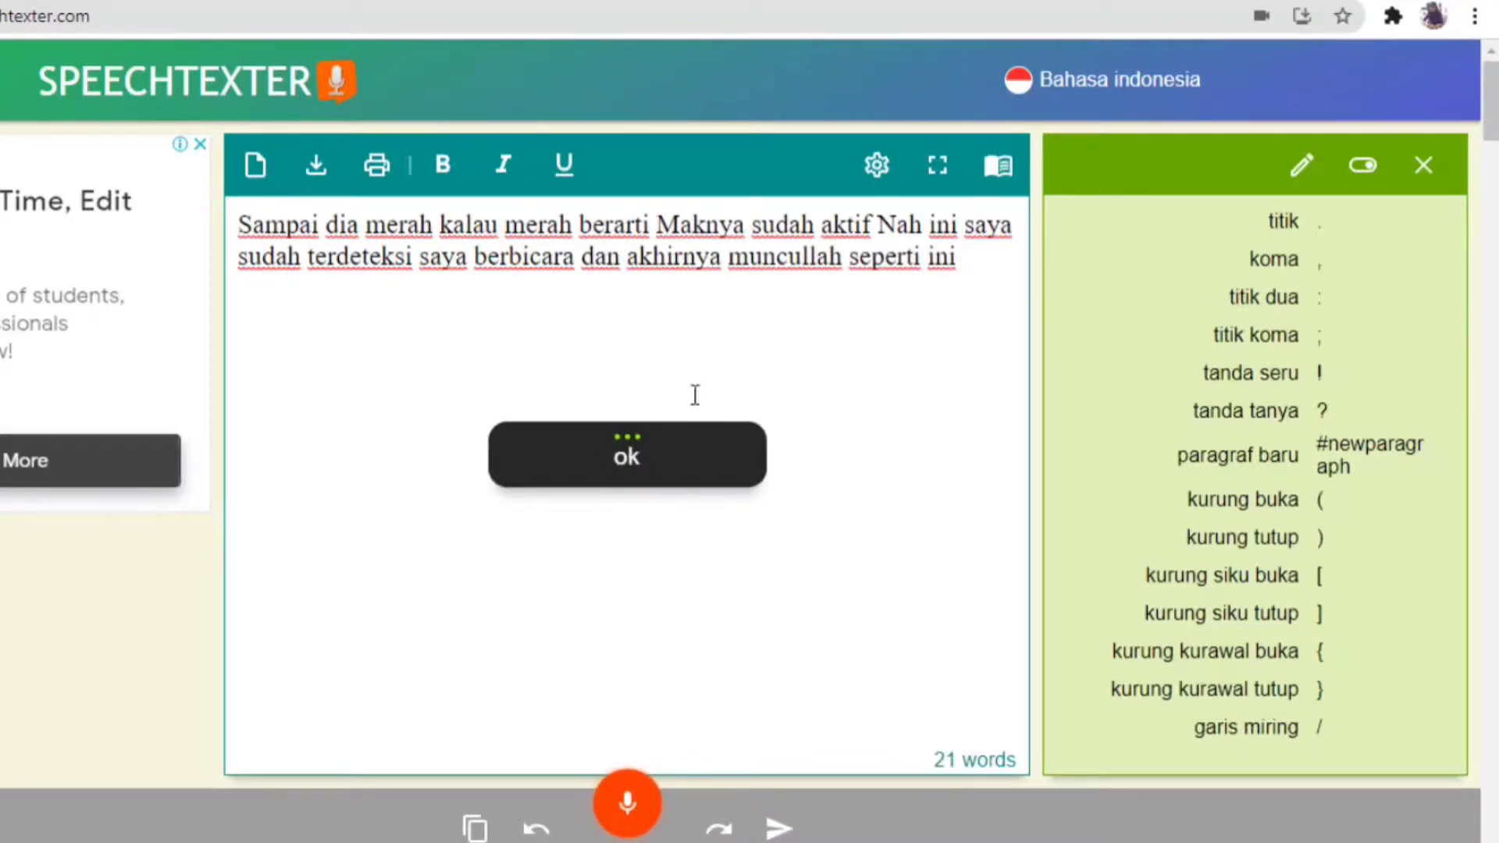
{"action": "left_click_drag", "start_coordinate": [968, 260], "coordinate": [236, 225]}
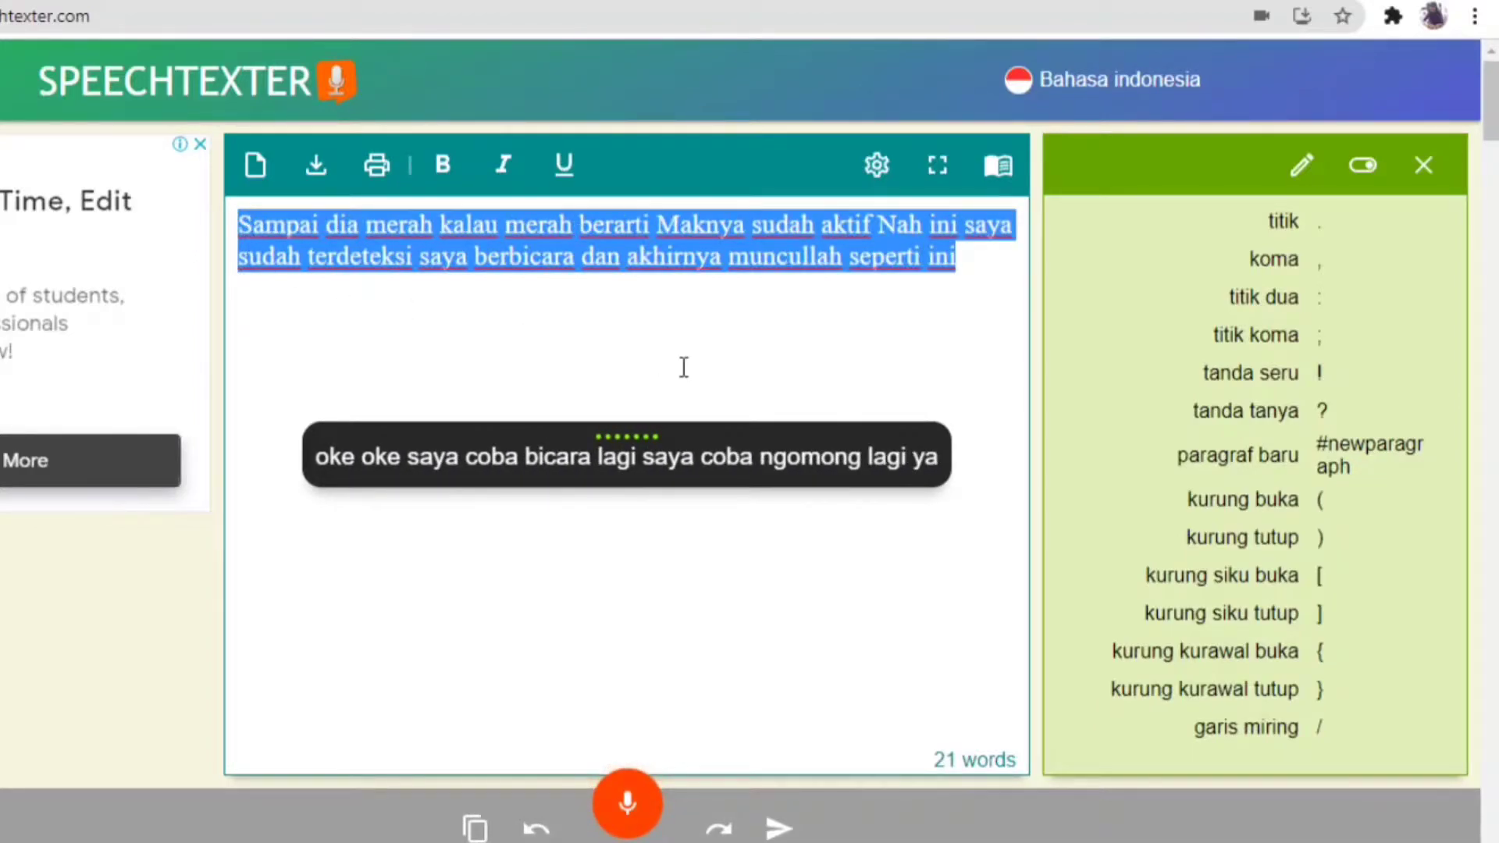
{"action": "left_click_drag", "start_coordinate": [851, 225], "coordinate": [170, 228]}
{"action": "key", "text": "BackSpace"}
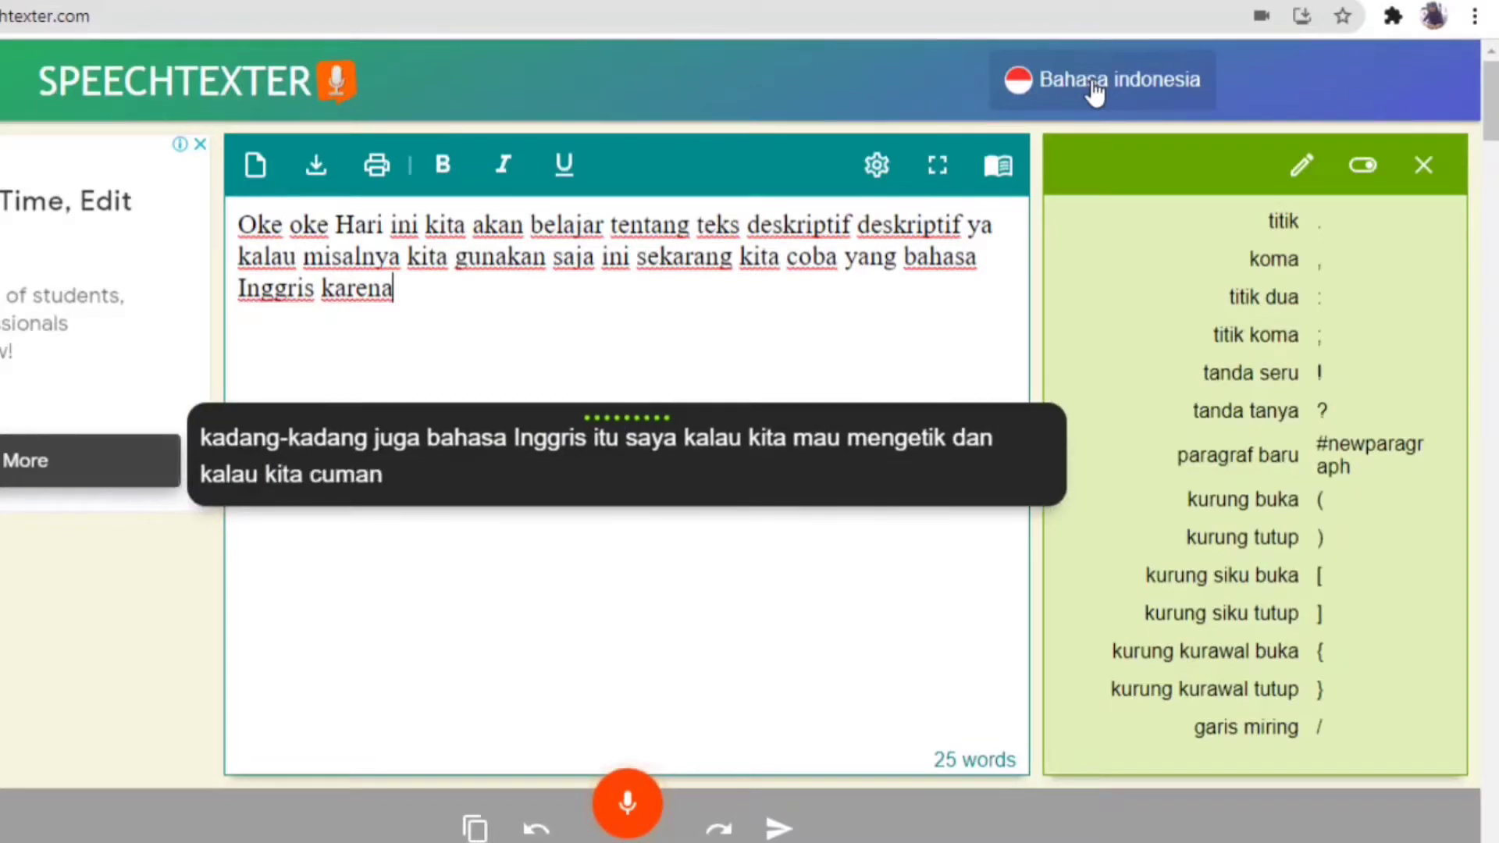
- Switch the dictation language to English (United States)
{"action": "left_click", "coordinate": [1095, 84]}
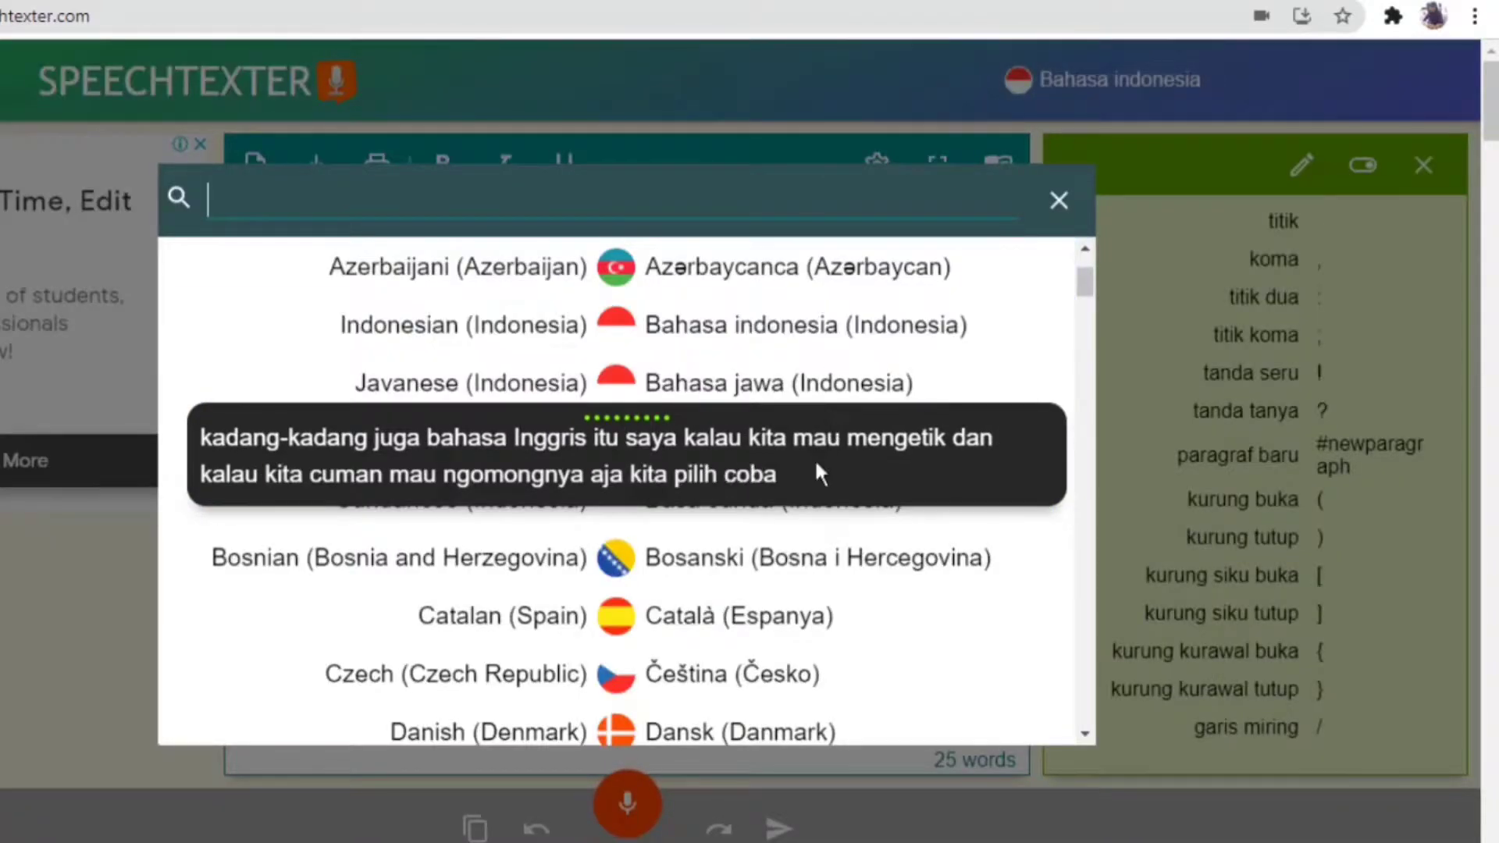
{"action": "scroll", "coordinate": [742, 402], "scroll_direction": "up", "scroll_amount": 2}
{"action": "scroll", "coordinate": [741, 402], "scroll_direction": "up", "scroll_amount": 1}
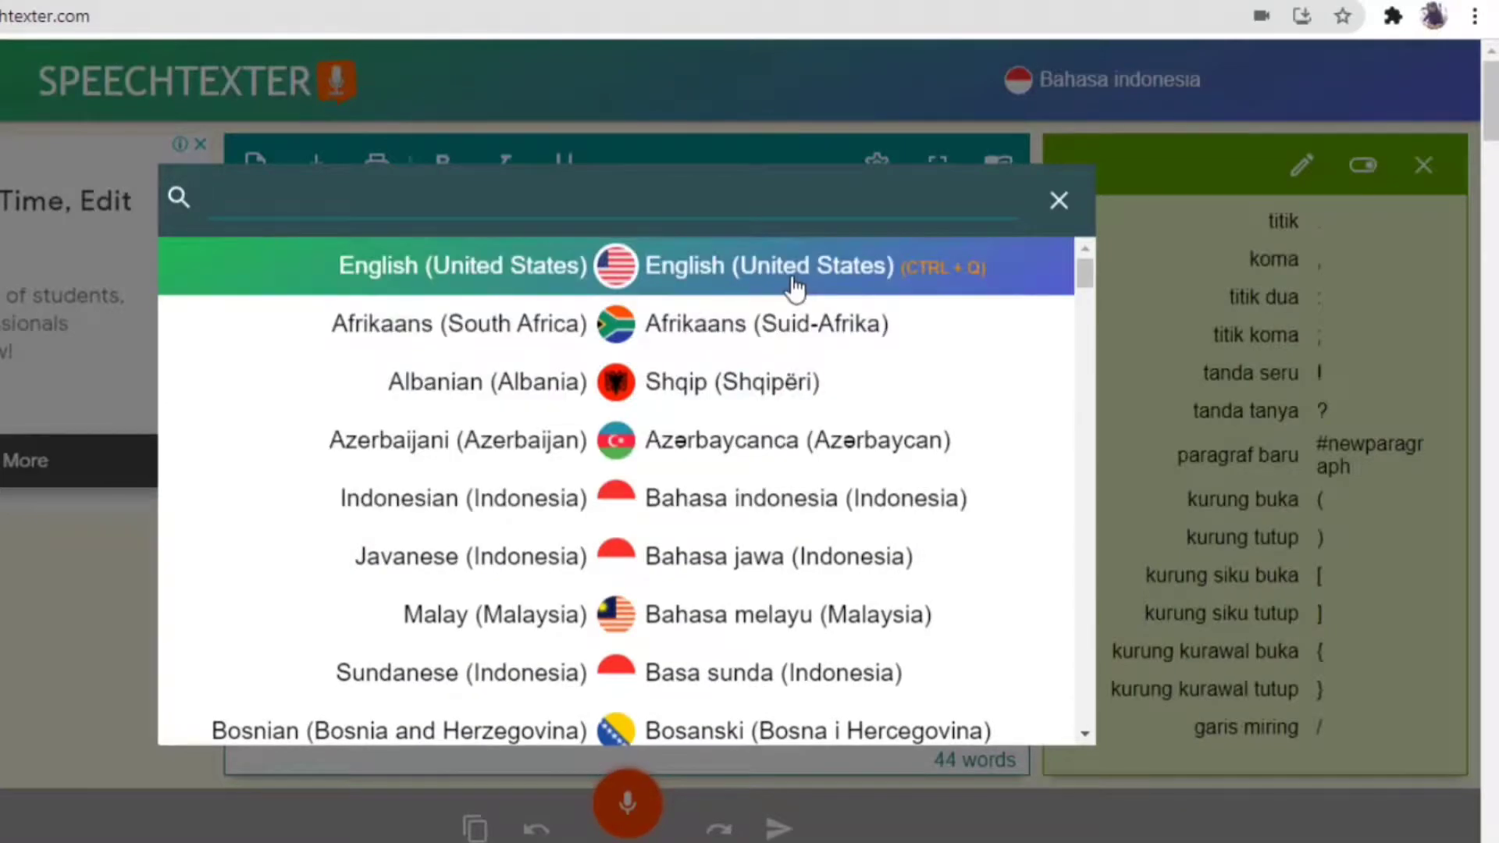
{"action": "left_click", "coordinate": [803, 280]}
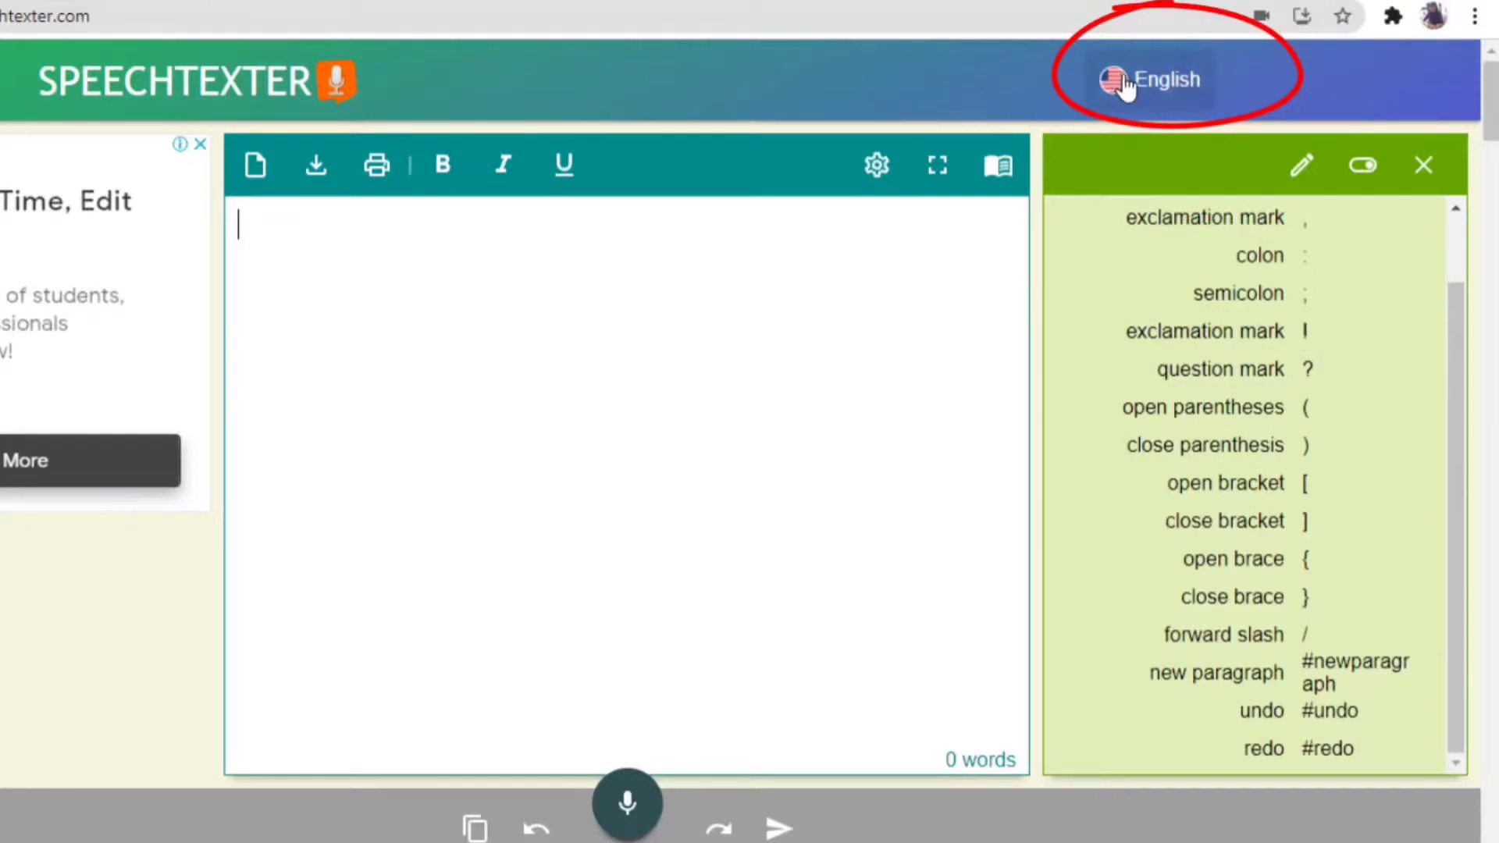
- Delete the stray phrase "Southeastern wake me up" and dictate an English sentence about the beauty and diversity of Jakarta's museum, ending the dictation
{"action": "left_click", "coordinate": [624, 803]}
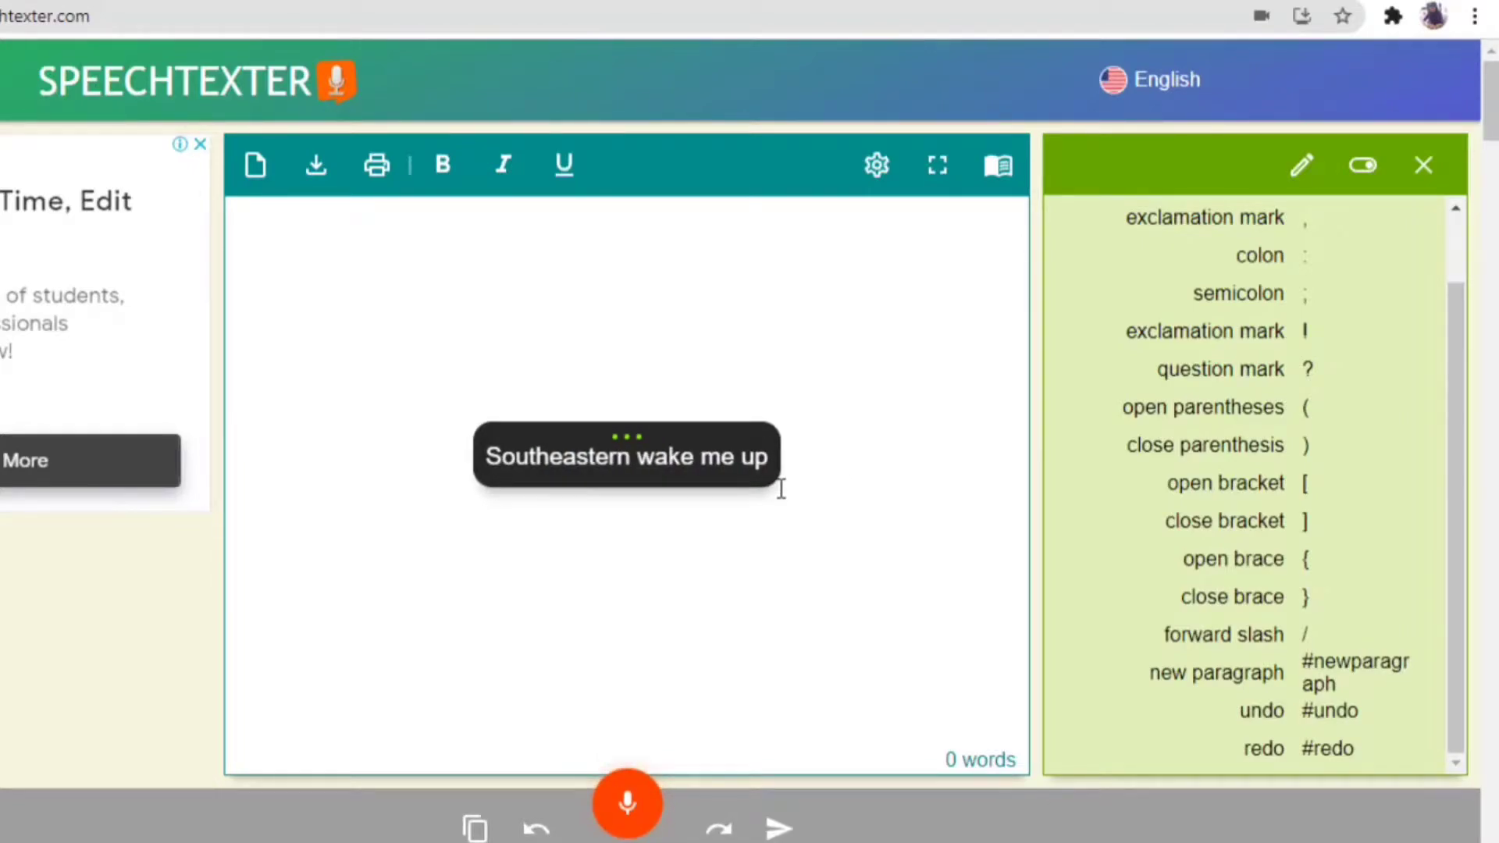
{"action": "left_click_drag", "start_coordinate": [241, 234], "coordinate": [572, 241]}
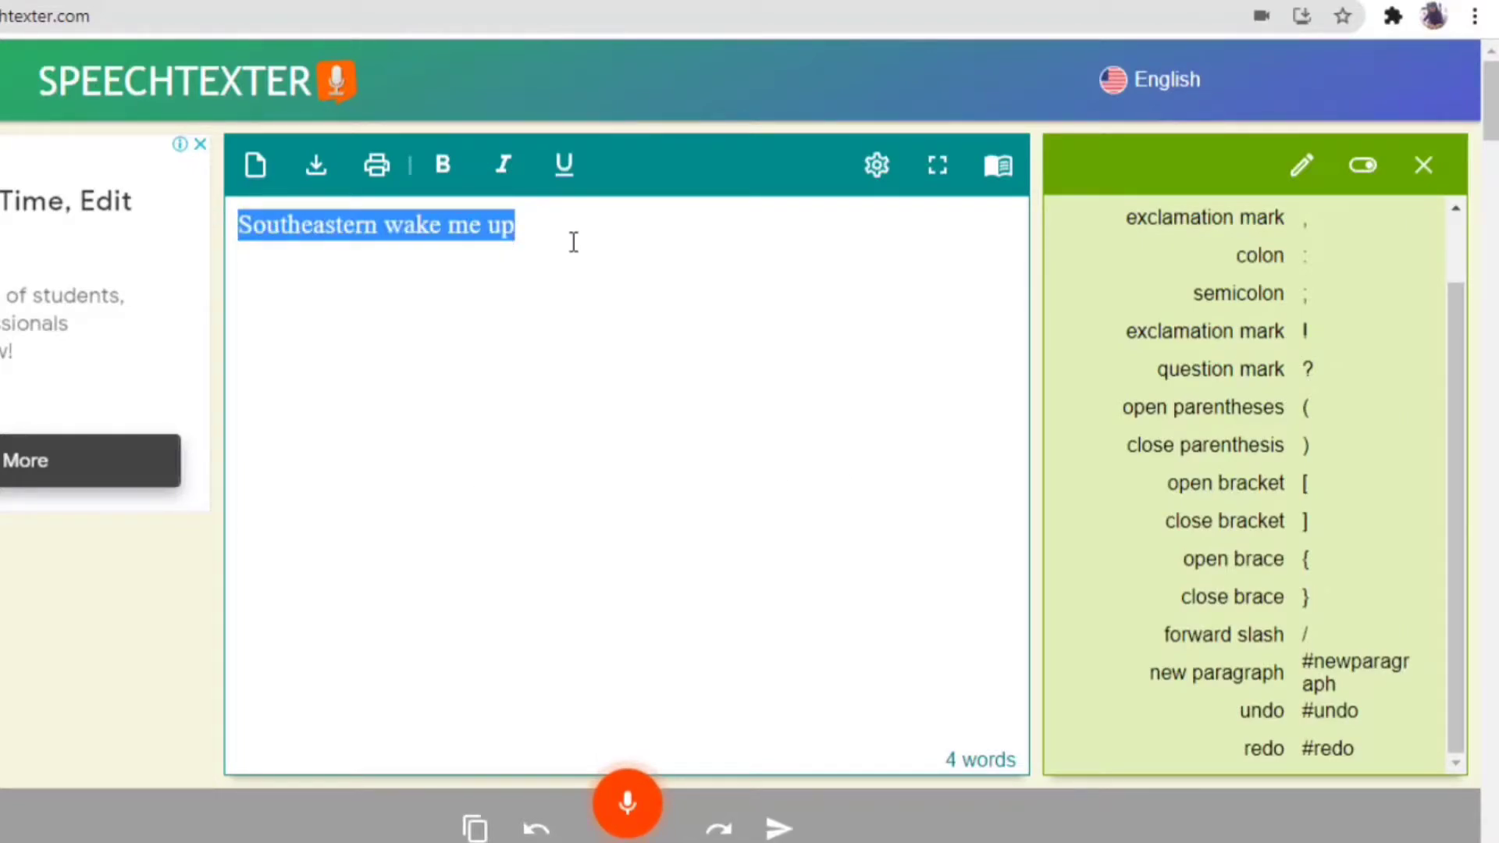
{"action": "key", "text": "BackSpace"}
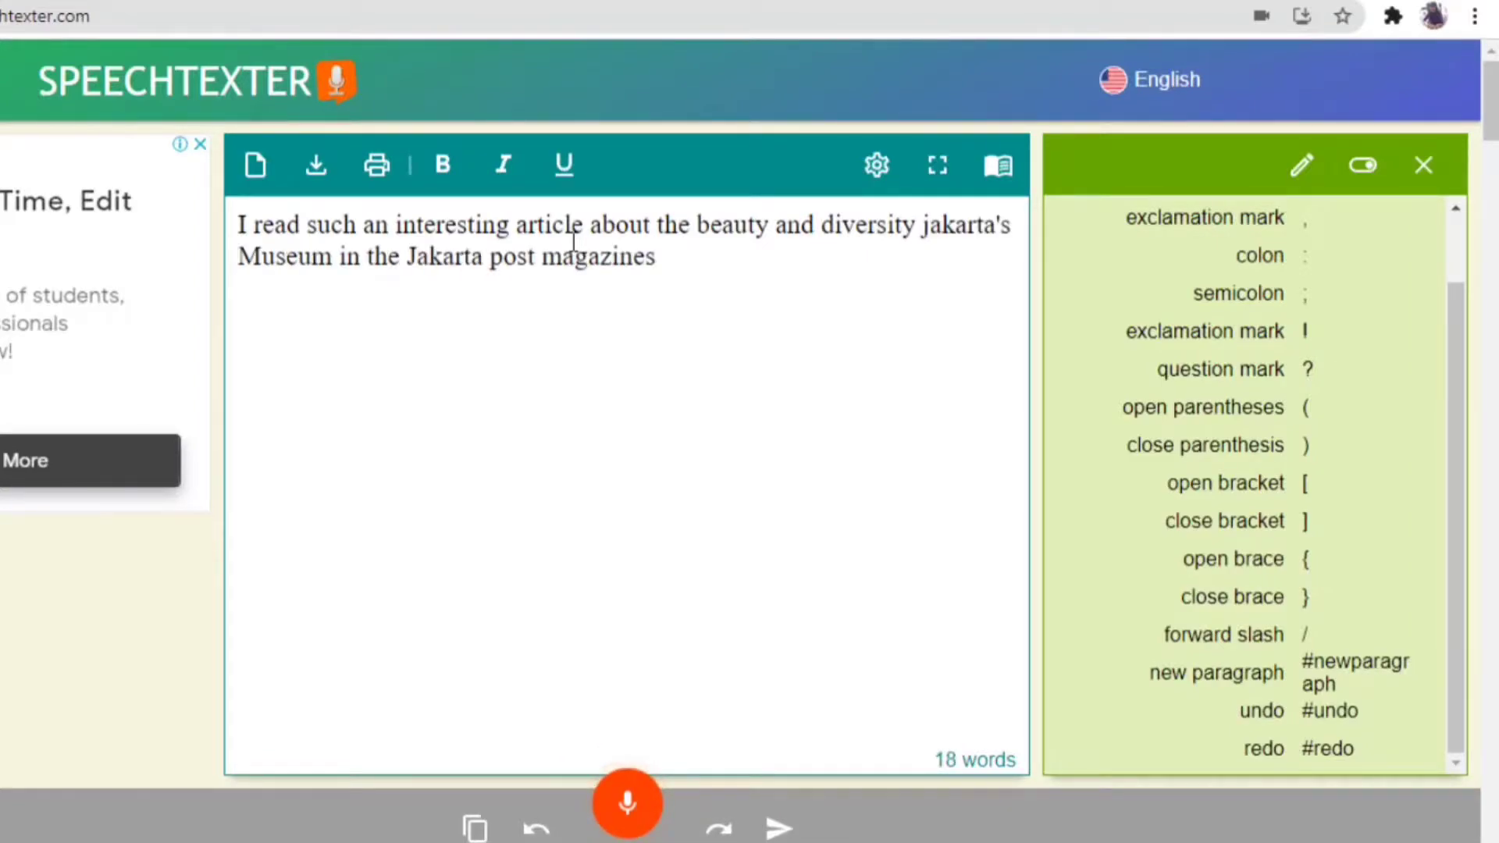
{"action": "left_click", "coordinate": [640, 804]}
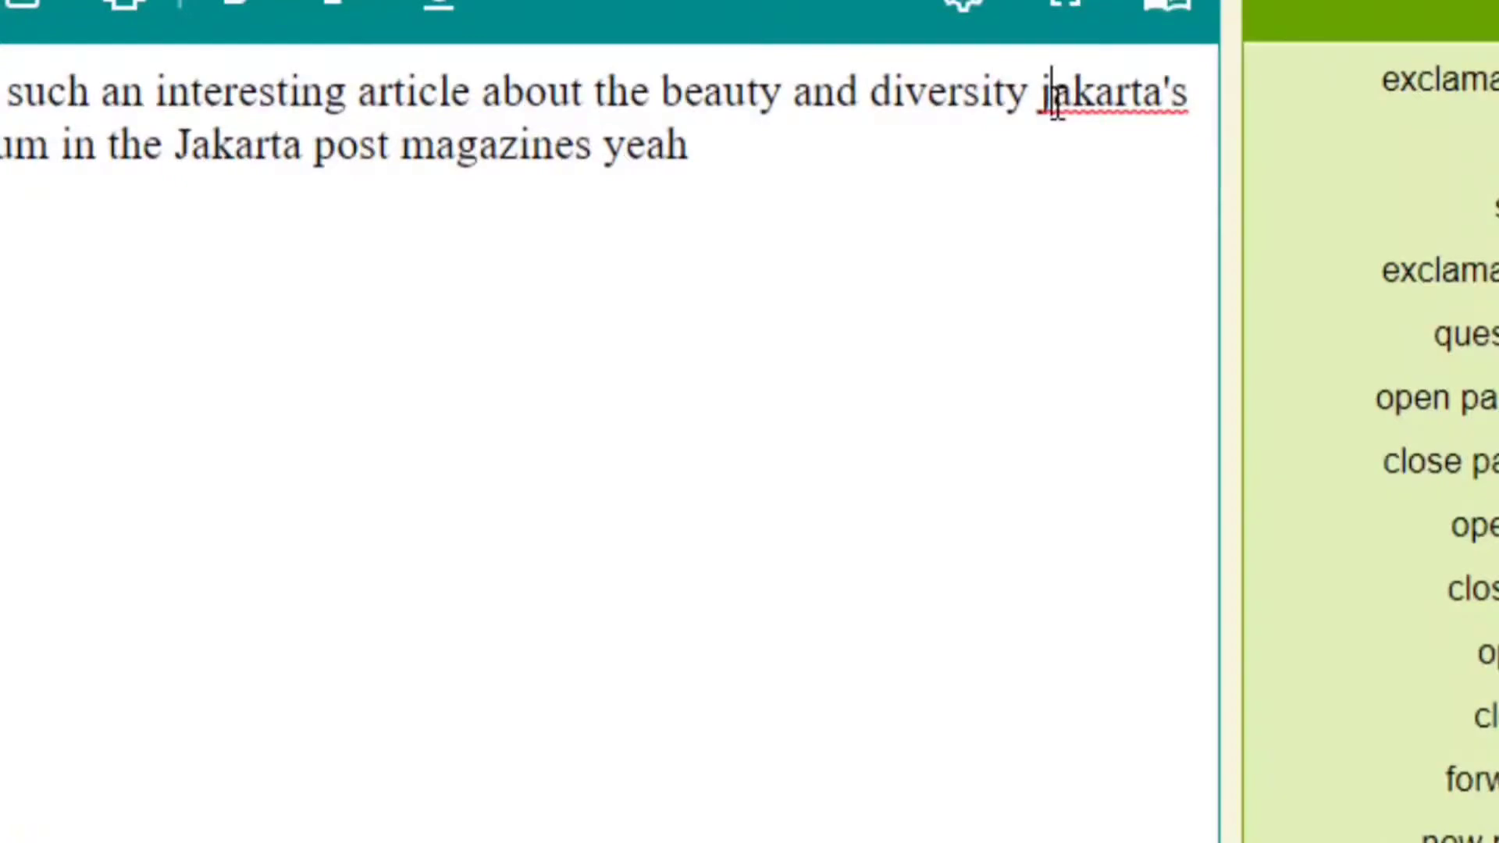
- Capitalize "jakarta's" as "Jakarta's" and delete the trailing word "yeah" from the dictated sentence
{"action": "key", "text": "BackSpace"}
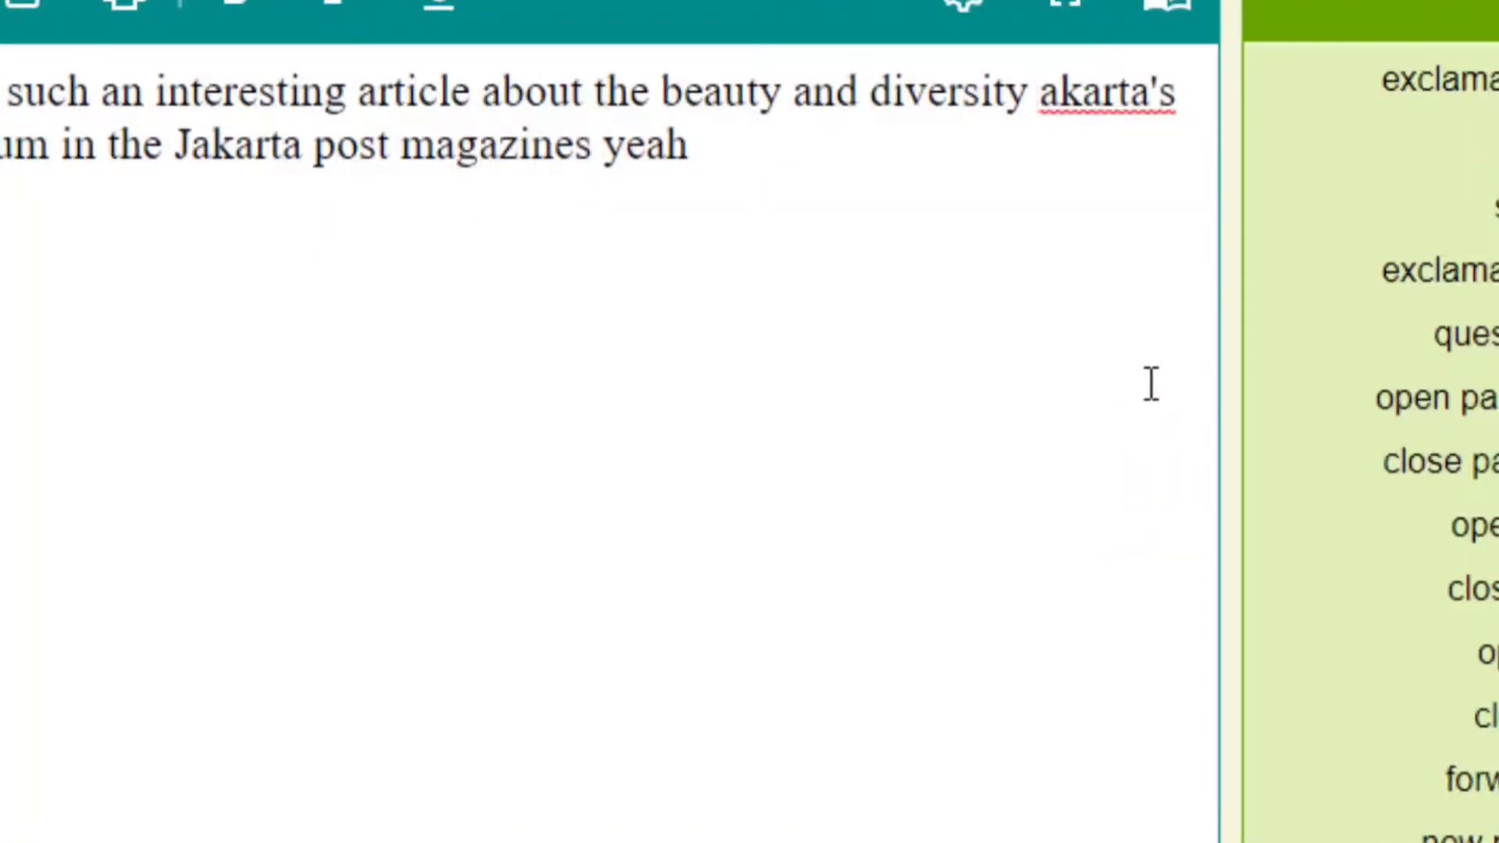
{"action": "type", "text": "J"}
{"action": "left_click", "coordinate": [799, 214]}
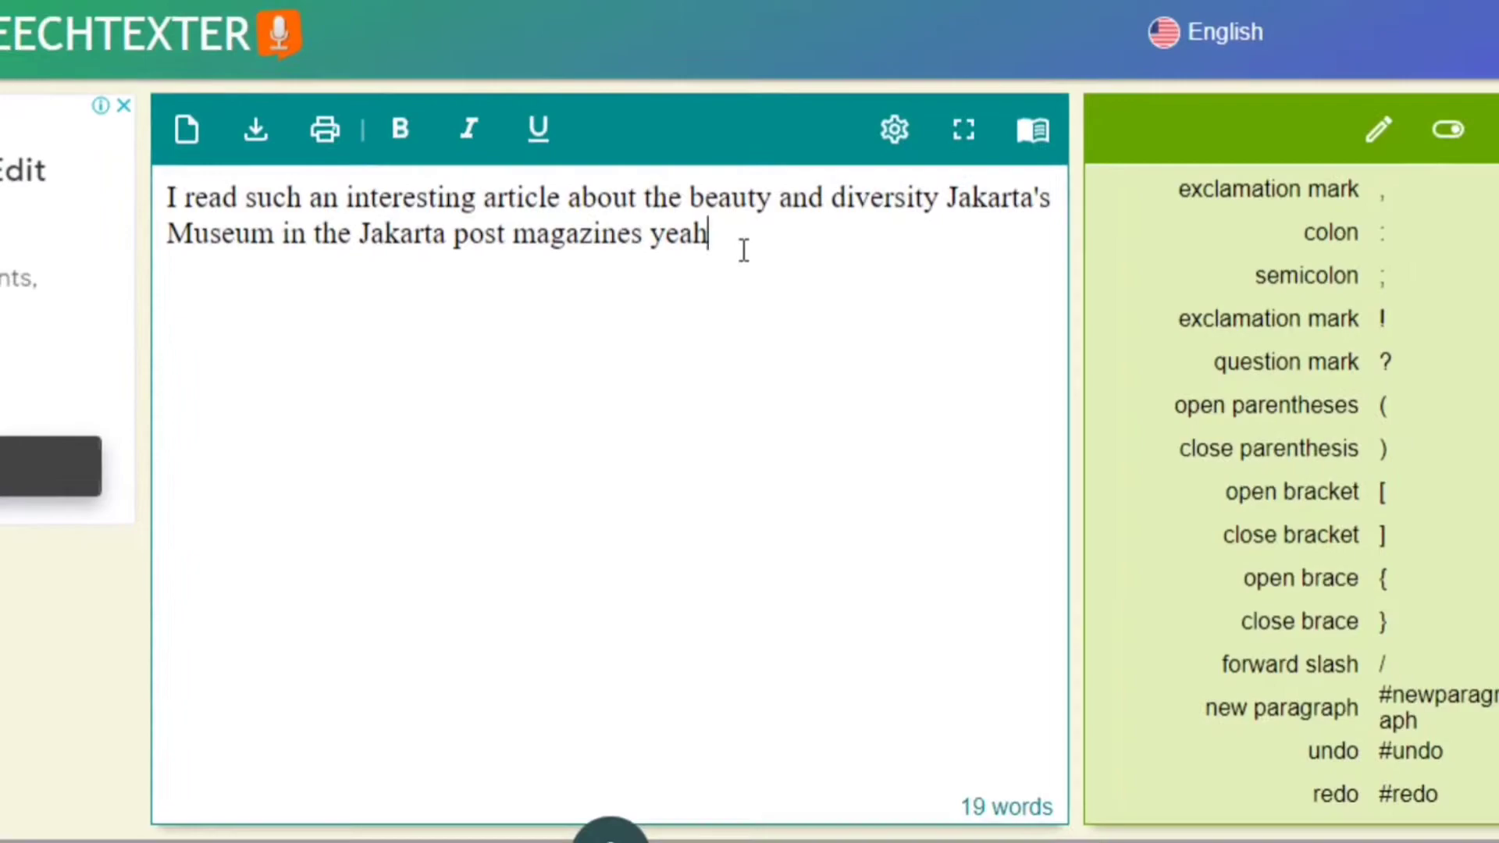
{"action": "key", "text": "BackSpace"}
{"action": "key", "text": "BackSpace"}
{"action": "key", "text": "BackSpace"}
{"action": "key", "text": "BackSpace"}
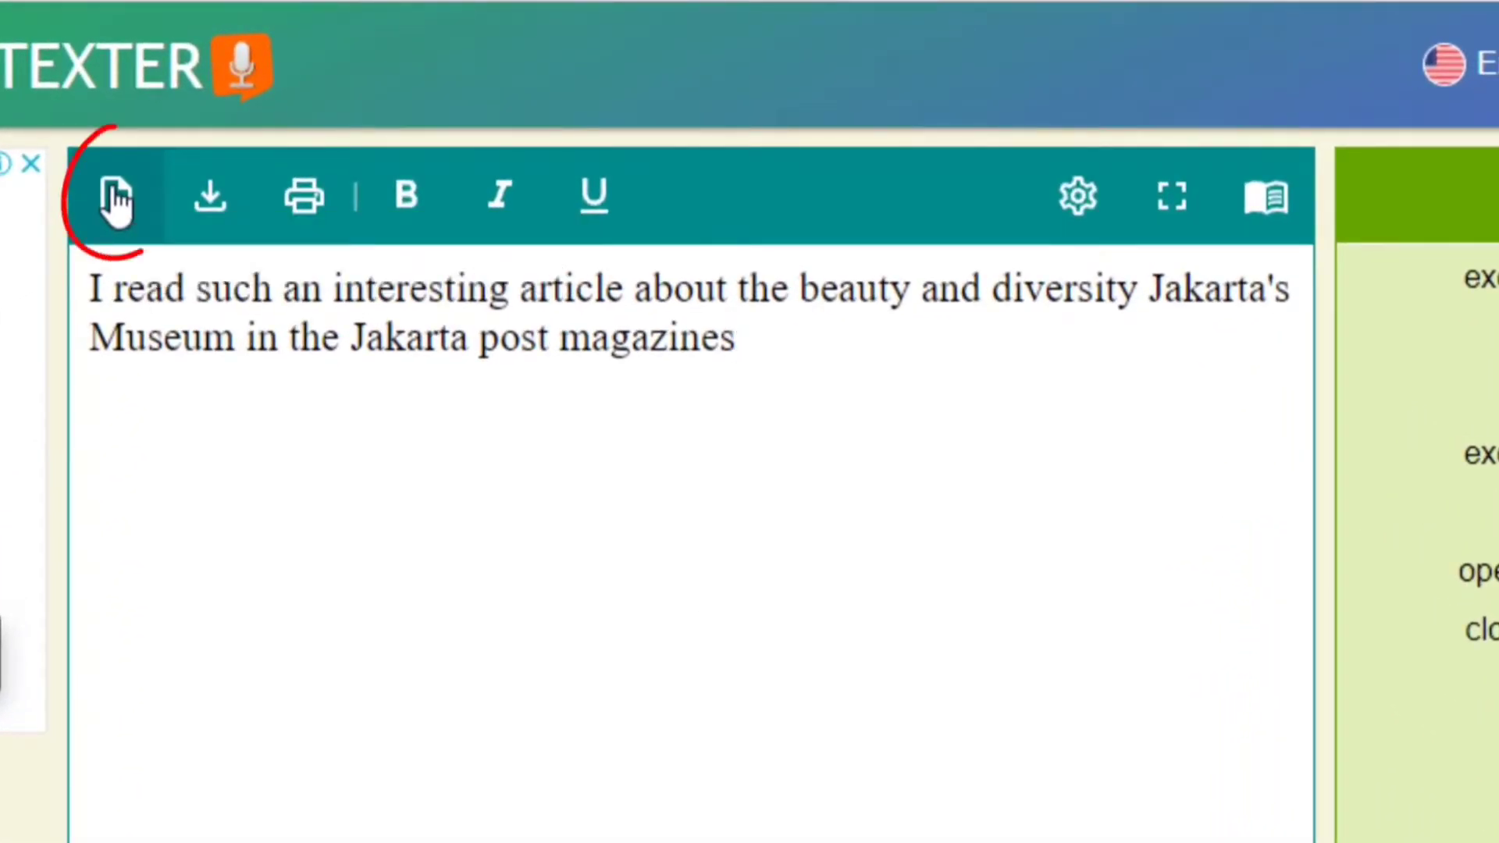
- Start a new document, dictate a sentence beginning "According to the proposal", and stop the dictation
{"action": "left_click", "coordinate": [115, 199]}
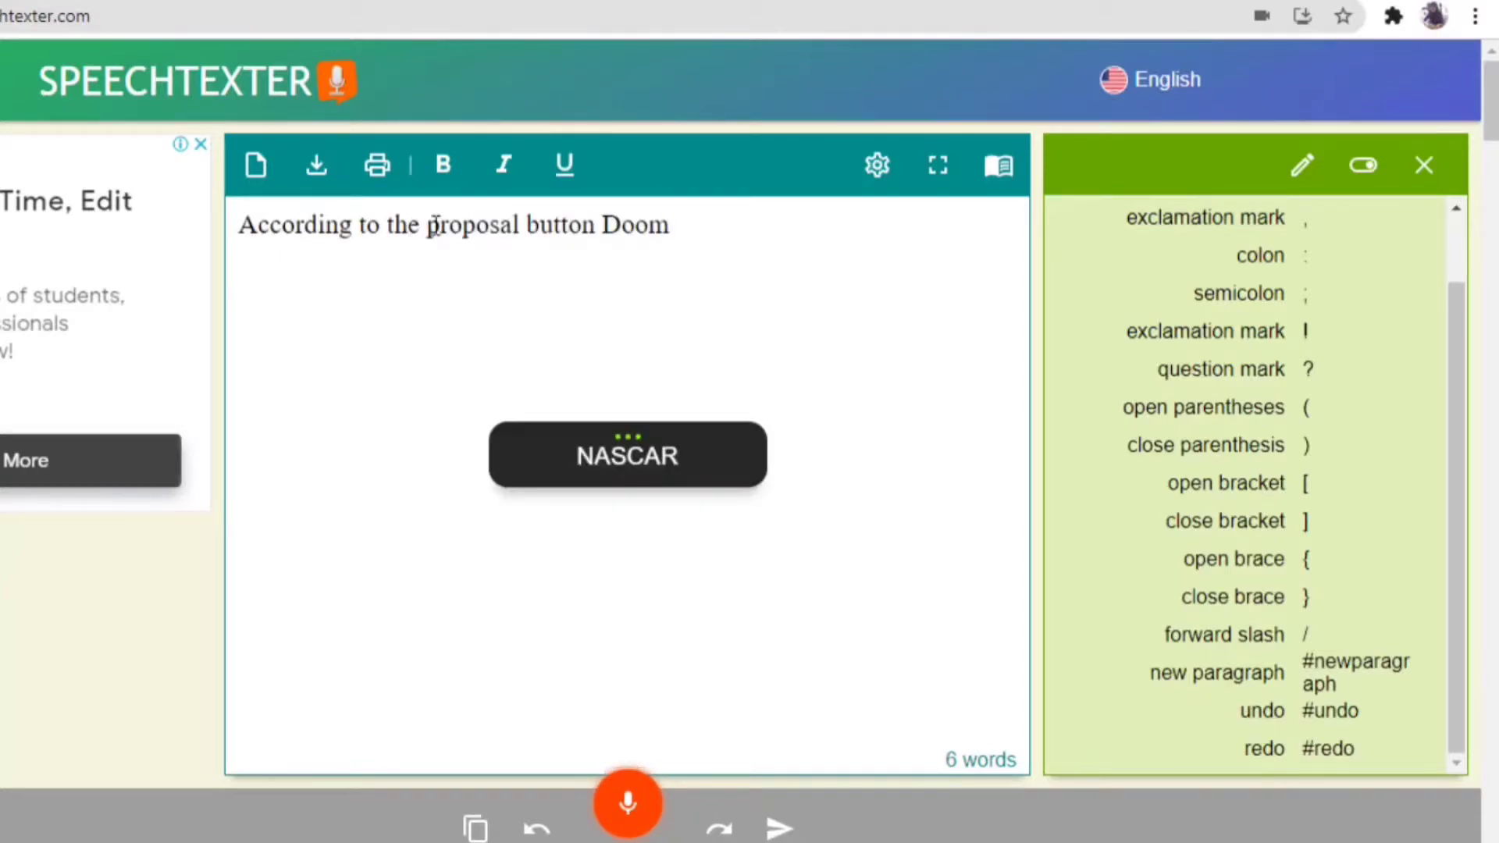
{"action": "left_click", "coordinate": [629, 808]}
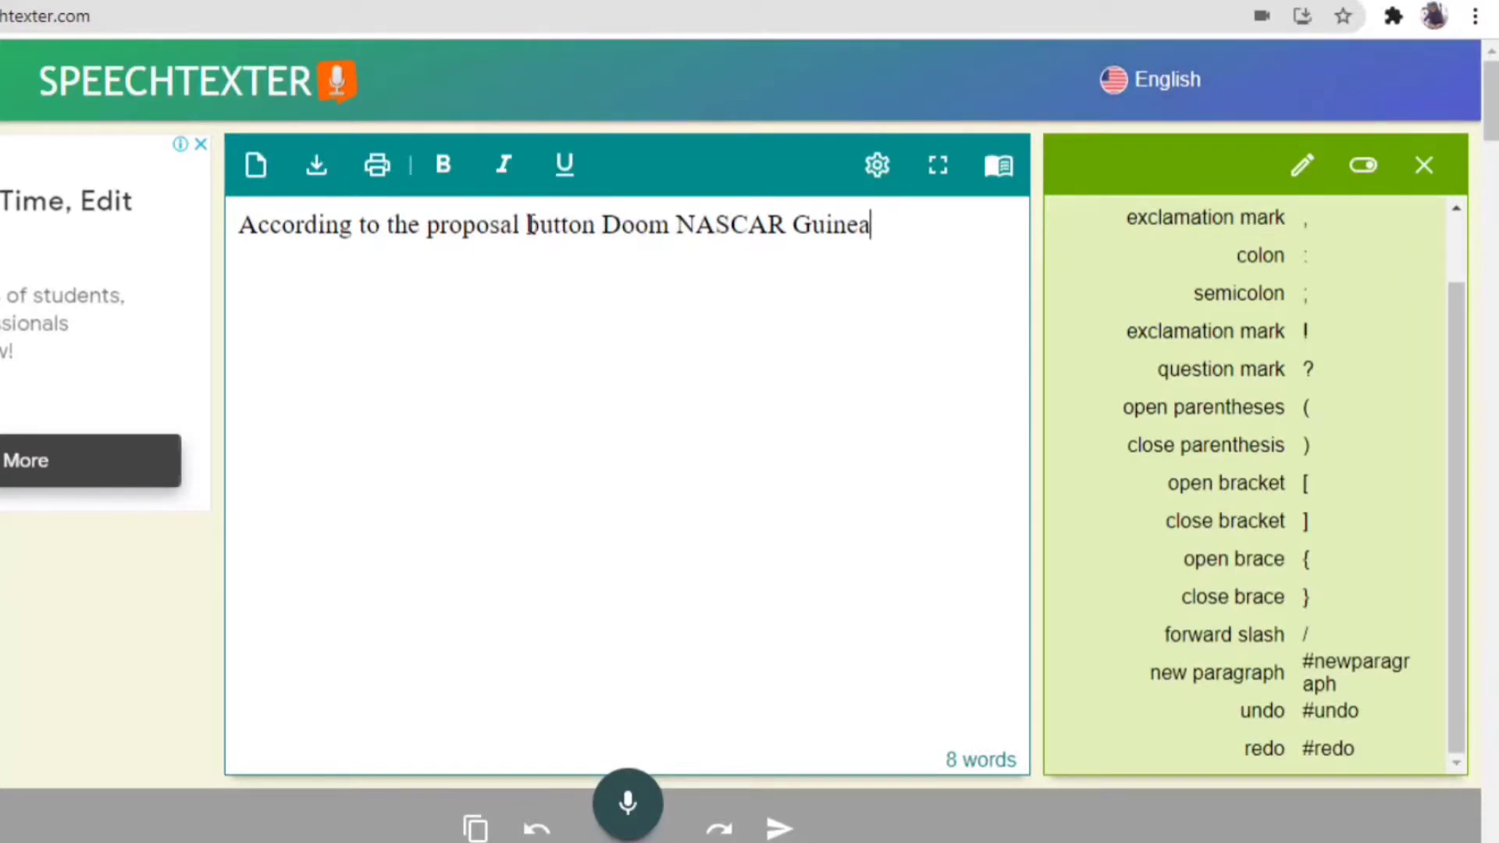
- Replace the misheard words "button Doom NASCAR Guinea" with "Bandung, Pekalongan"
{"action": "left_click_drag", "start_coordinate": [528, 225], "coordinate": [882, 221]}
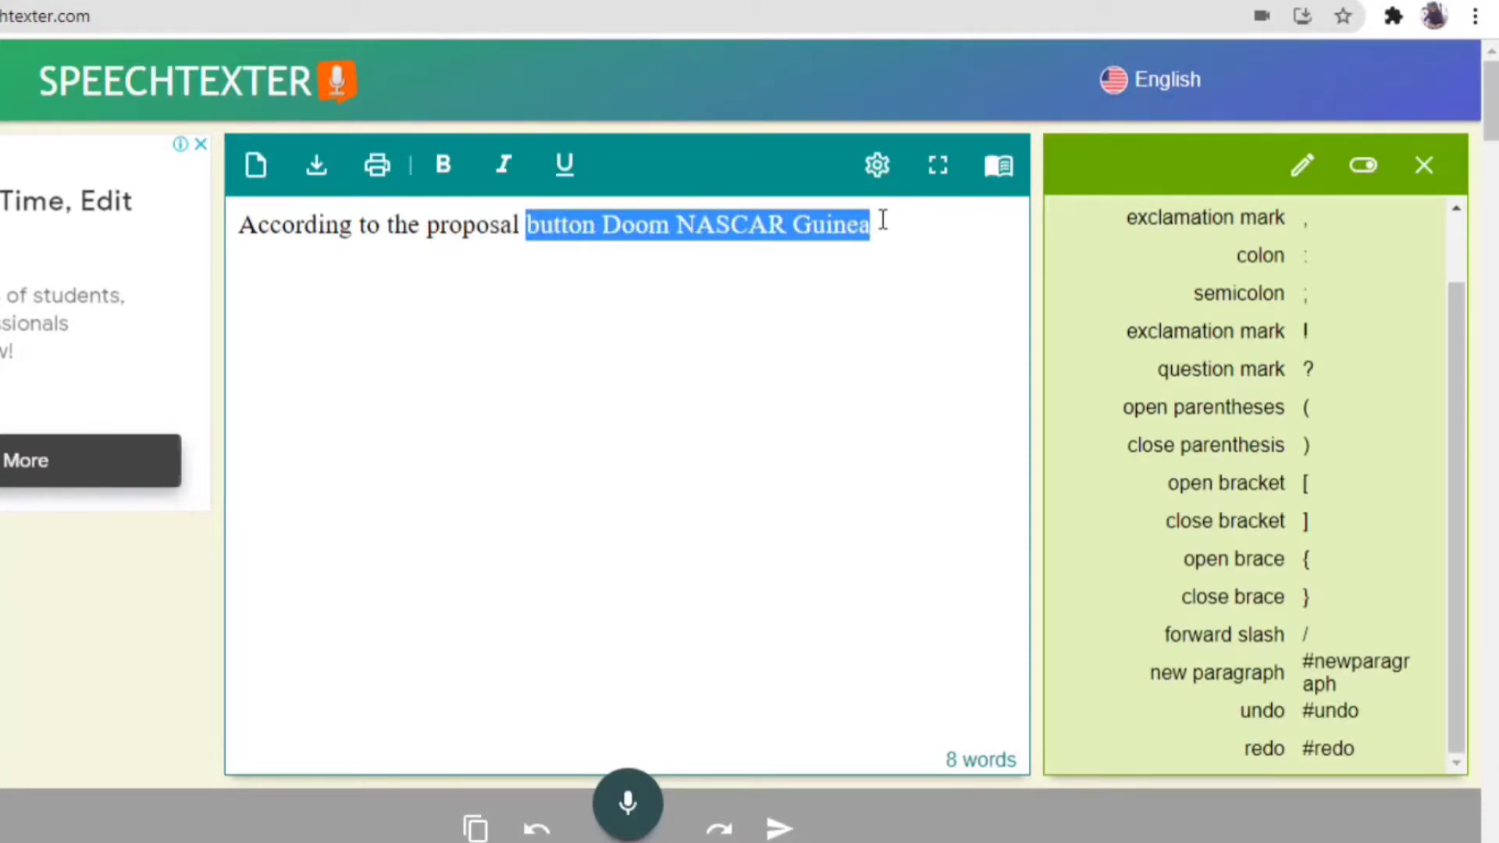
{"action": "key", "text": "BackSpace"}
{"action": "type", "text": "Bandung"}
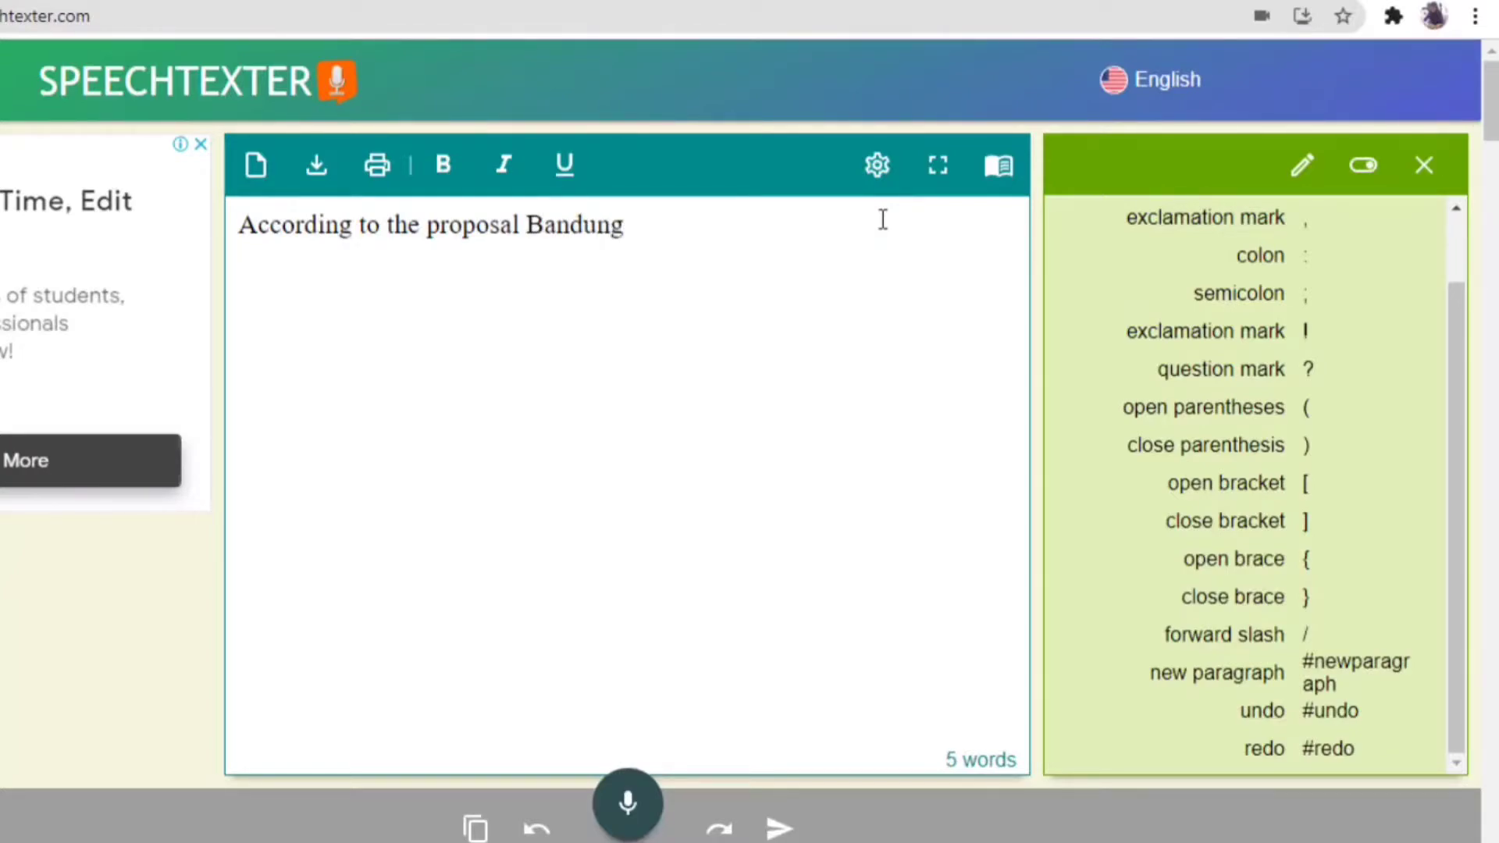
{"action": "type", "text": ", Pekalongan,"}
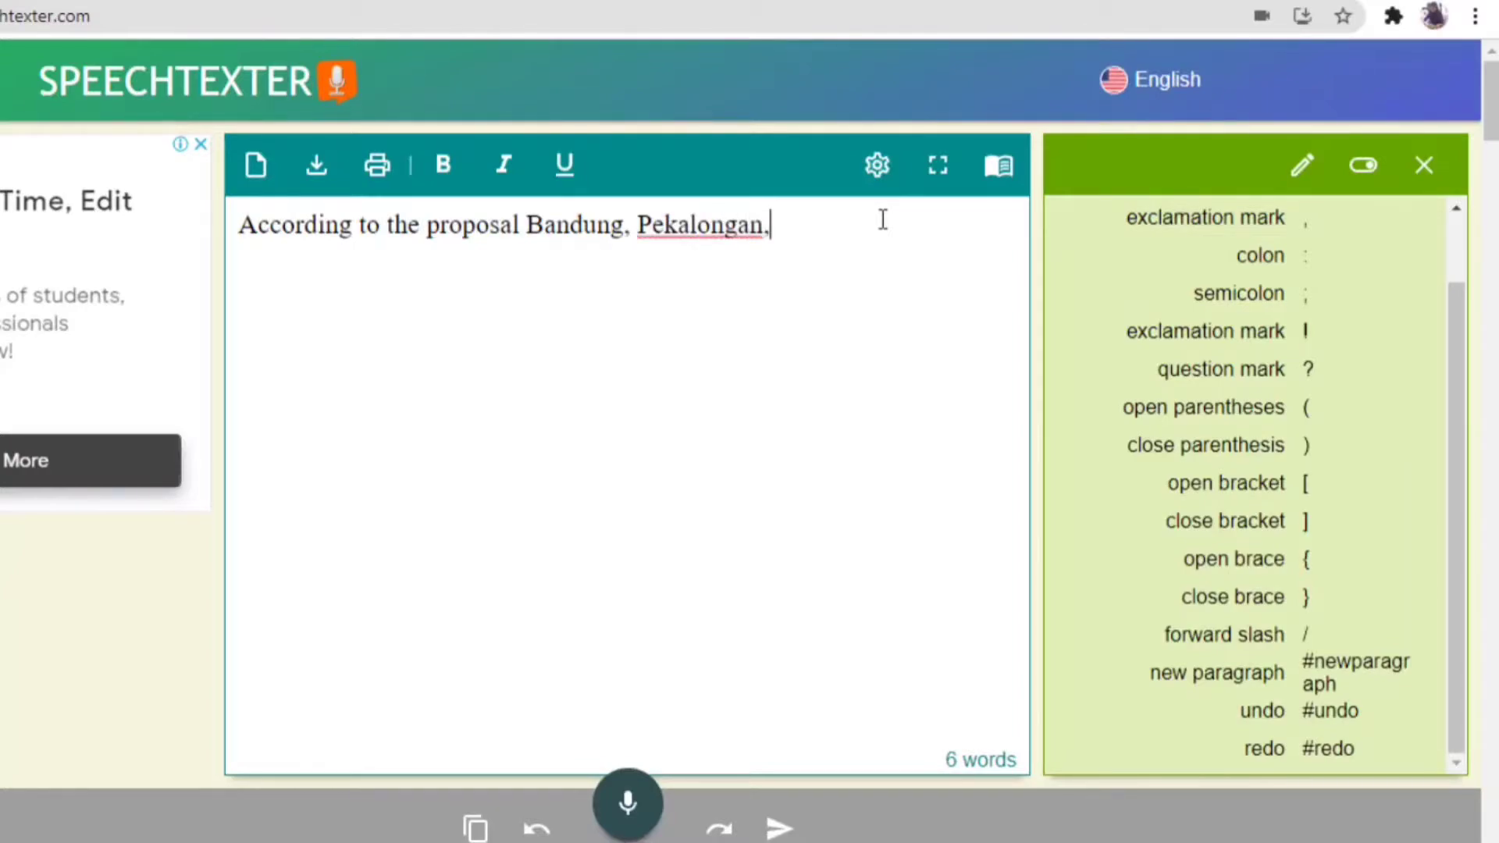
{"action": "key", "text": "BackSpace"}
{"action": "type", "text": "ar"}
{"action": "key", "text": "BackSpace"}
{"action": "key", "text": "BackSpace"}
- Dictate the rest of the passage about creative cities and Jakarta, and correct the final word "moles" to "malls."
{"action": "left_click", "coordinate": [628, 804]}
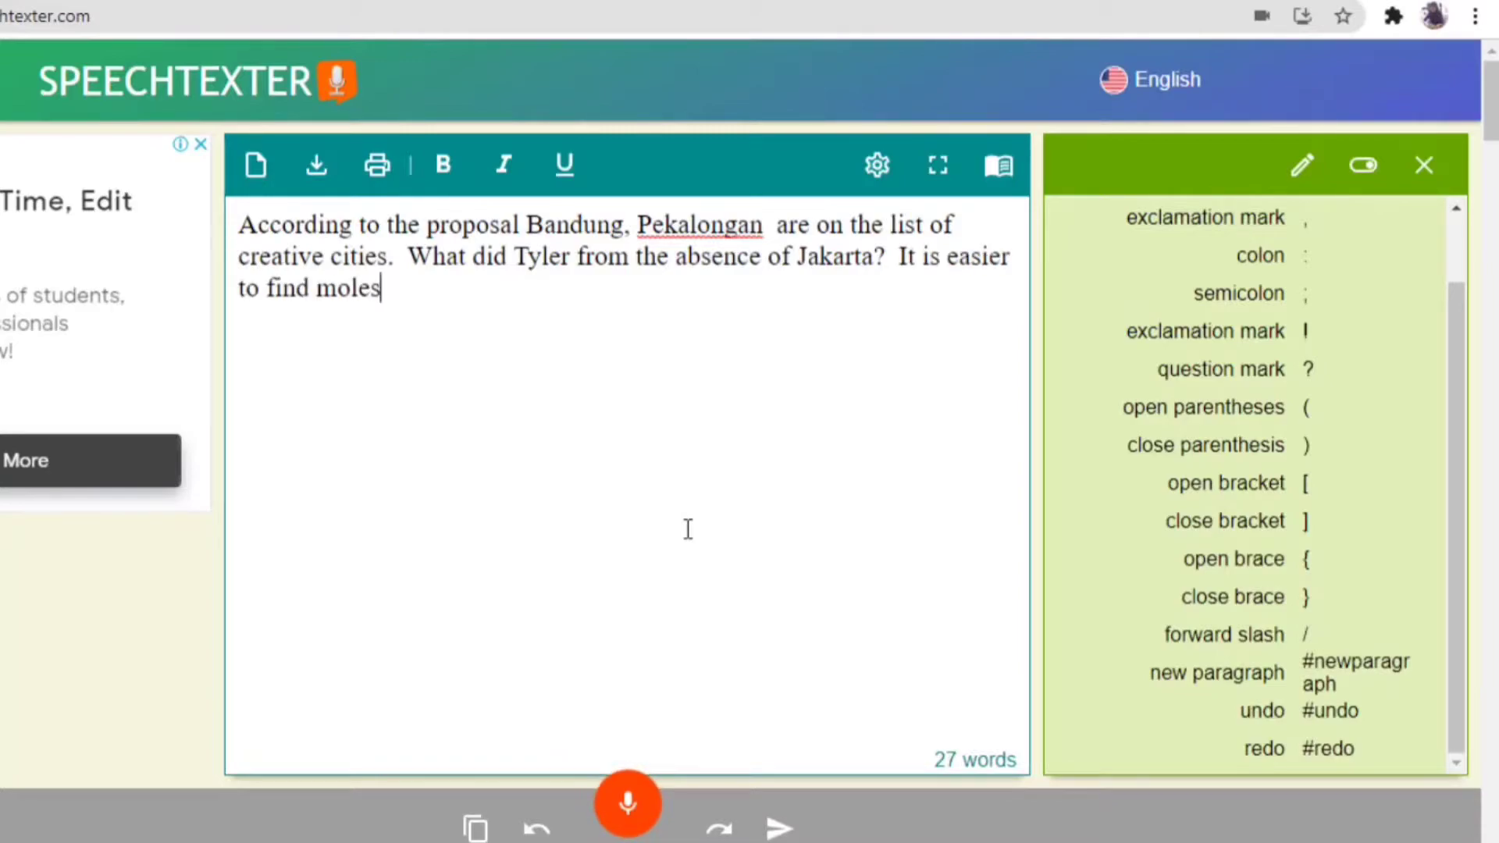
{"action": "left_click", "coordinate": [627, 804]}
{"action": "left_click_drag", "start_coordinate": [336, 289], "coordinate": [382, 295]}
{"action": "type", "text": "alls."}
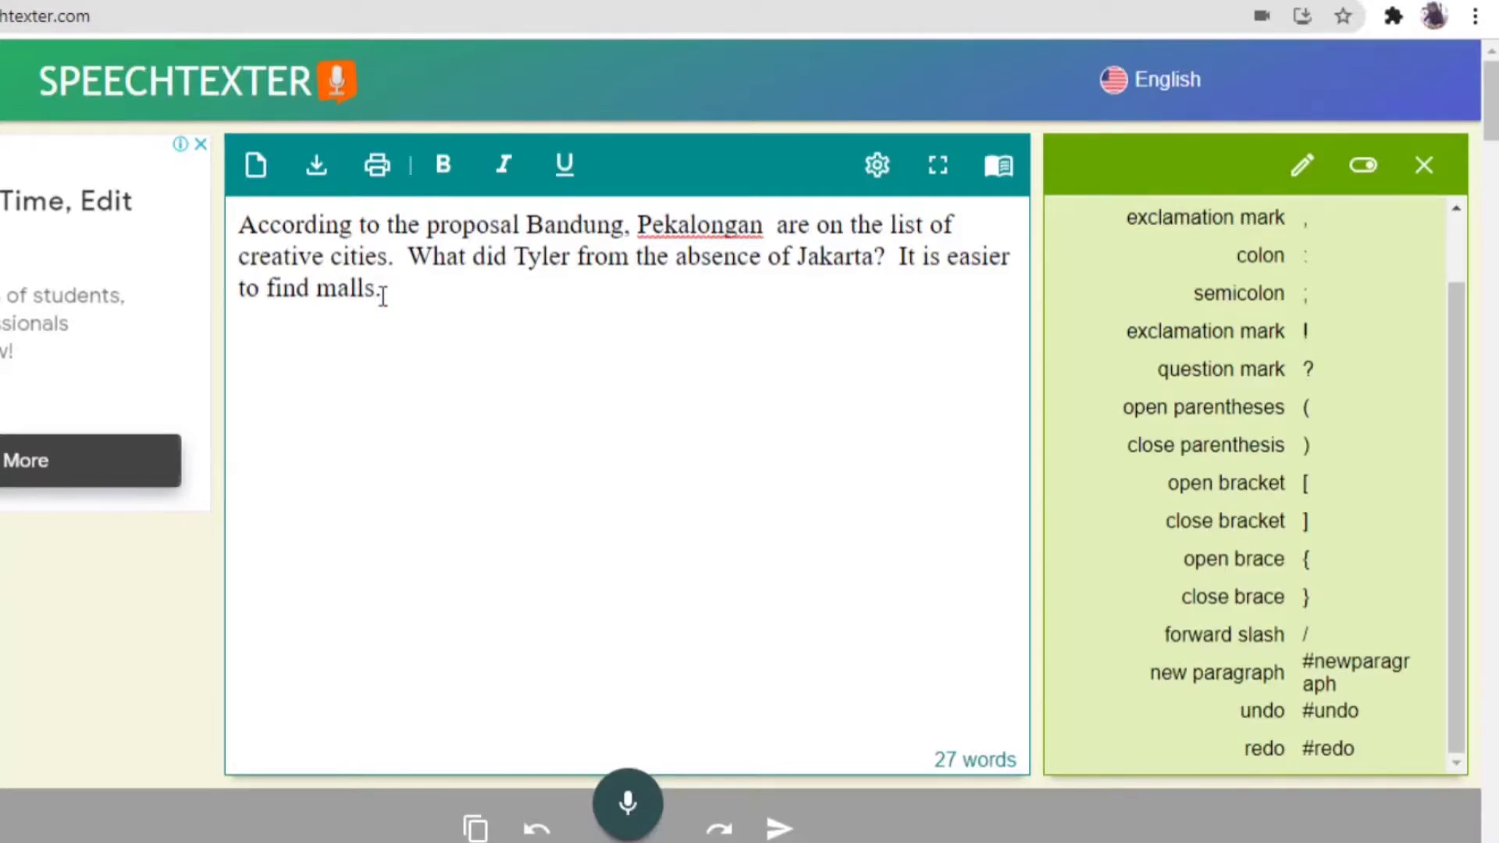
- Replace the comma between "Bandung" and "Pekalongan" with "and"
{"action": "key", "text": "BackSpace"}
{"action": "type", "text": "and"}
{"action": "left_click", "coordinate": [611, 320]}
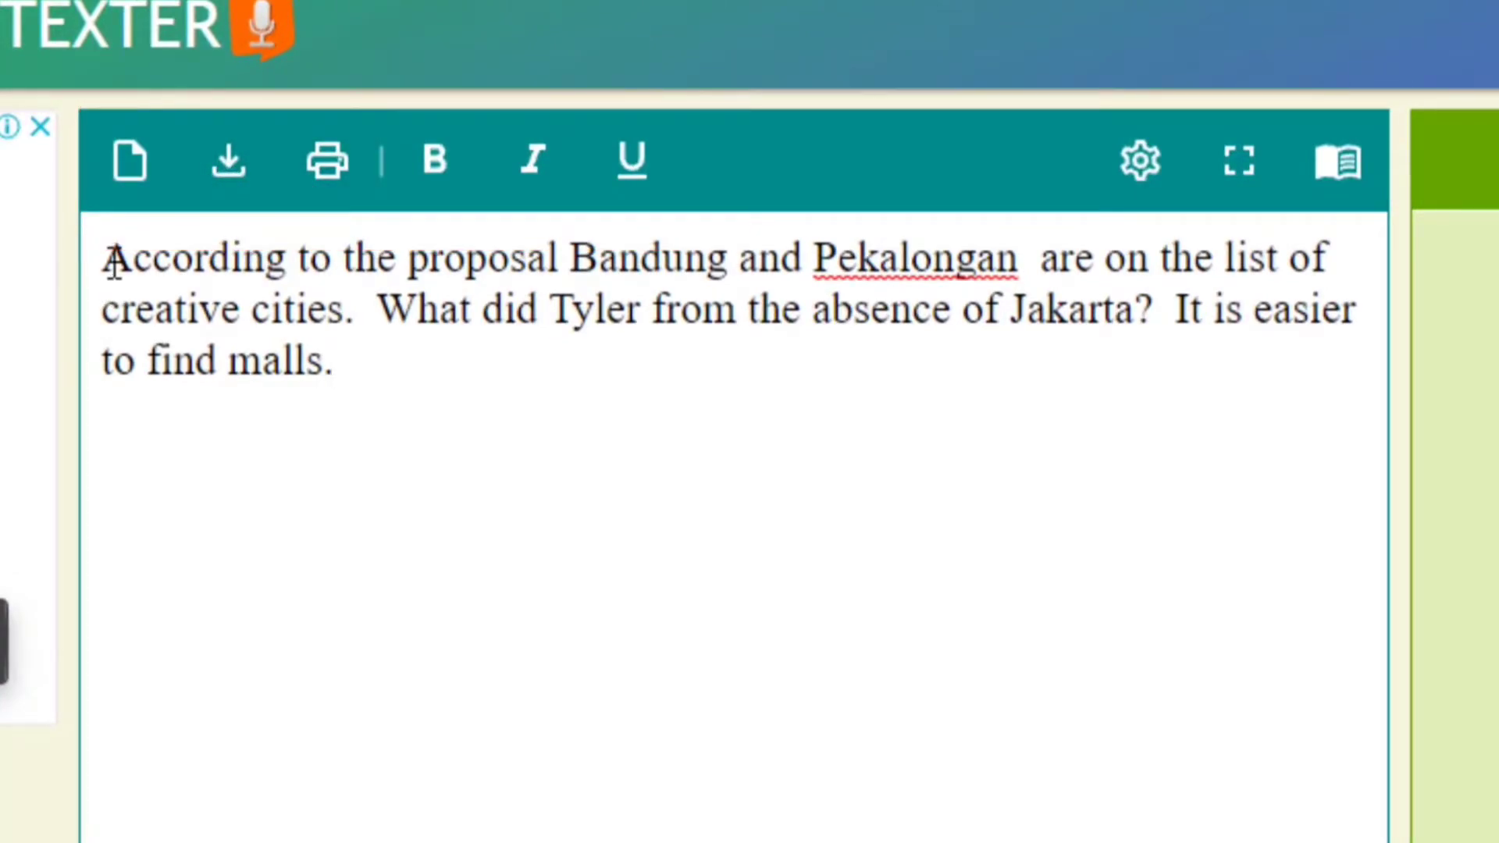
{"action": "left_click_drag", "start_coordinate": [111, 262], "coordinate": [171, 261]}
{"action": "key", "text": "ctrl+a"}
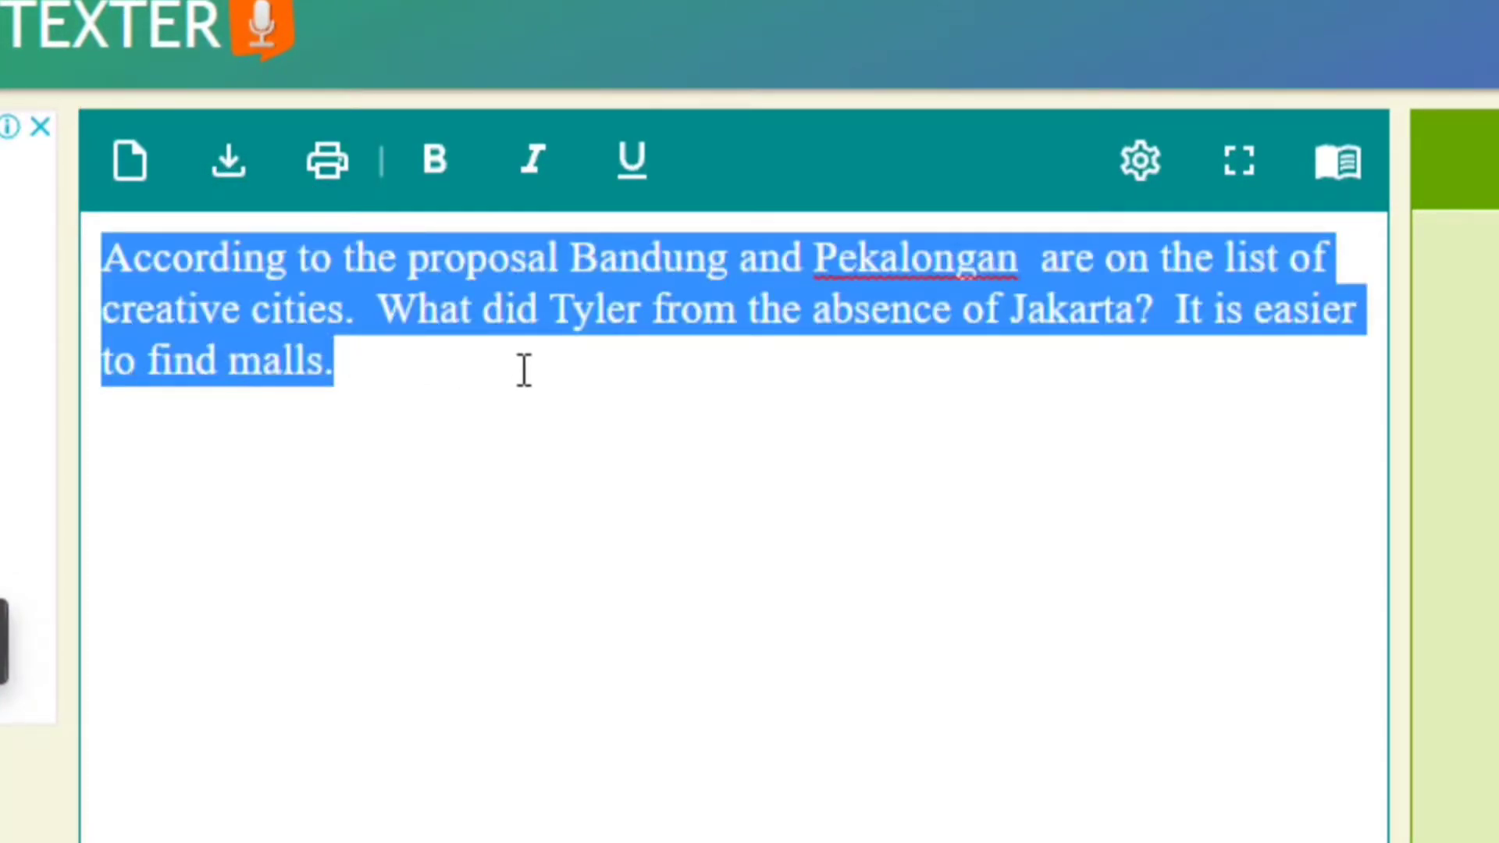
{"action": "right_click", "coordinate": [626, 277]}
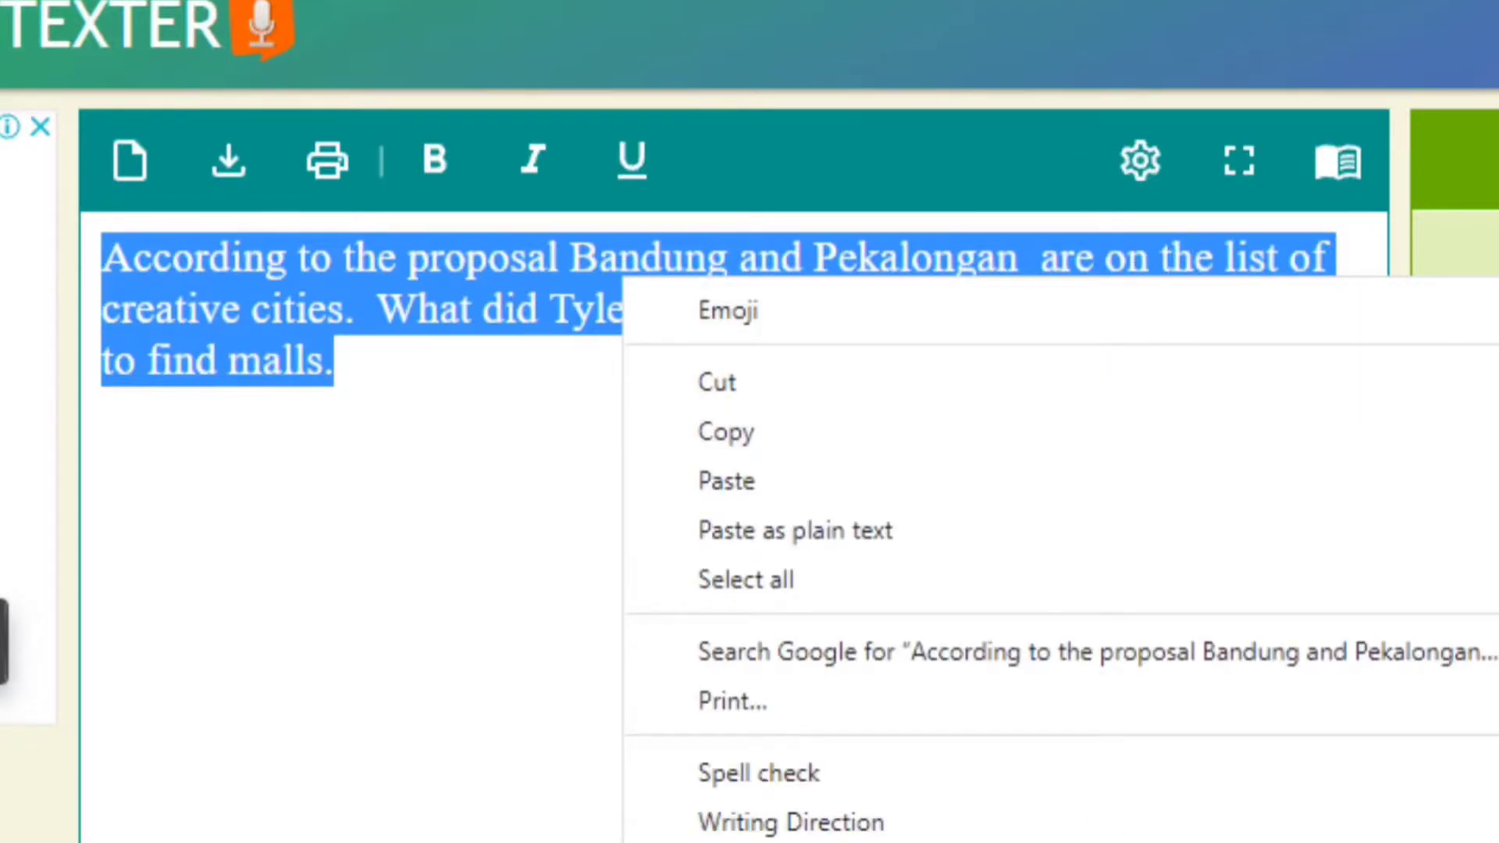
{"action": "left_click", "coordinate": [308, 750]}
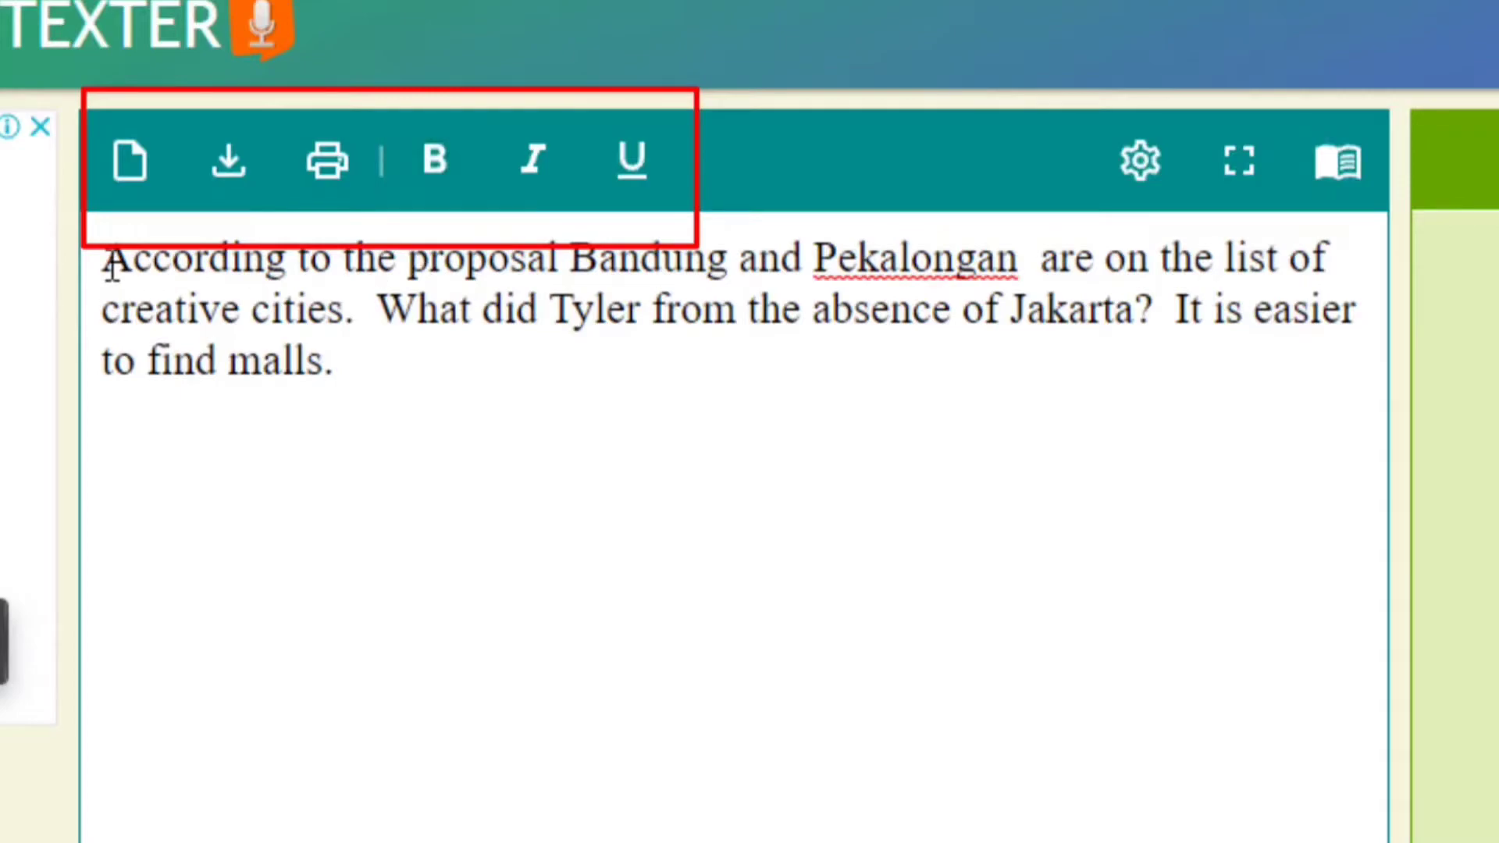
- Bold the whole passage, remove the bold, and make the passage italic
{"action": "left_click_drag", "start_coordinate": [112, 265], "coordinate": [388, 398]}
{"action": "left_click", "coordinate": [437, 164]}
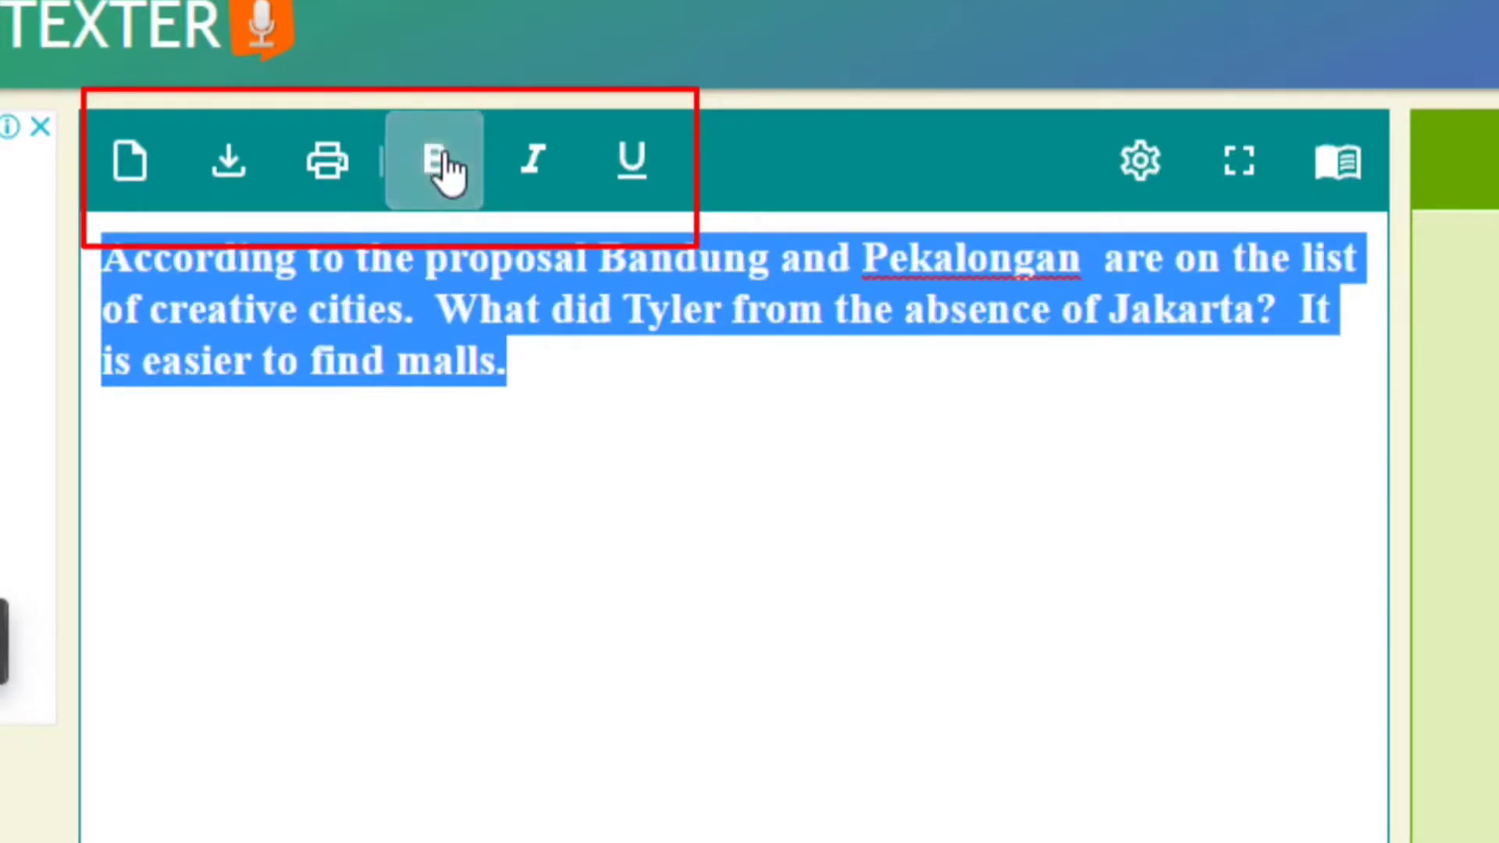
{"action": "left_click", "coordinate": [449, 168]}
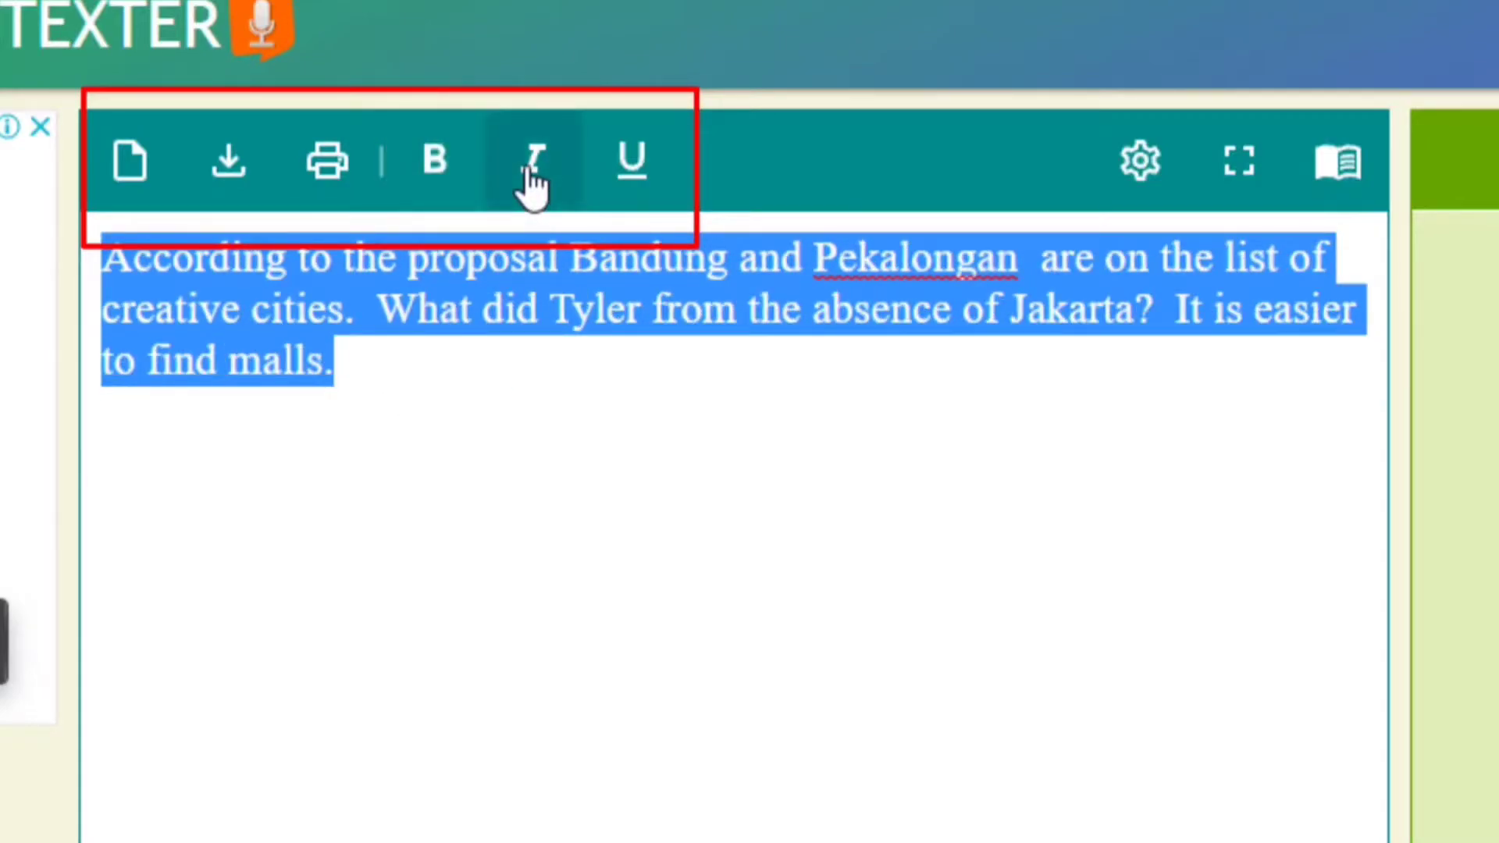
{"action": "left_click", "coordinate": [533, 164]}
{"action": "left_click", "coordinate": [575, 581]}
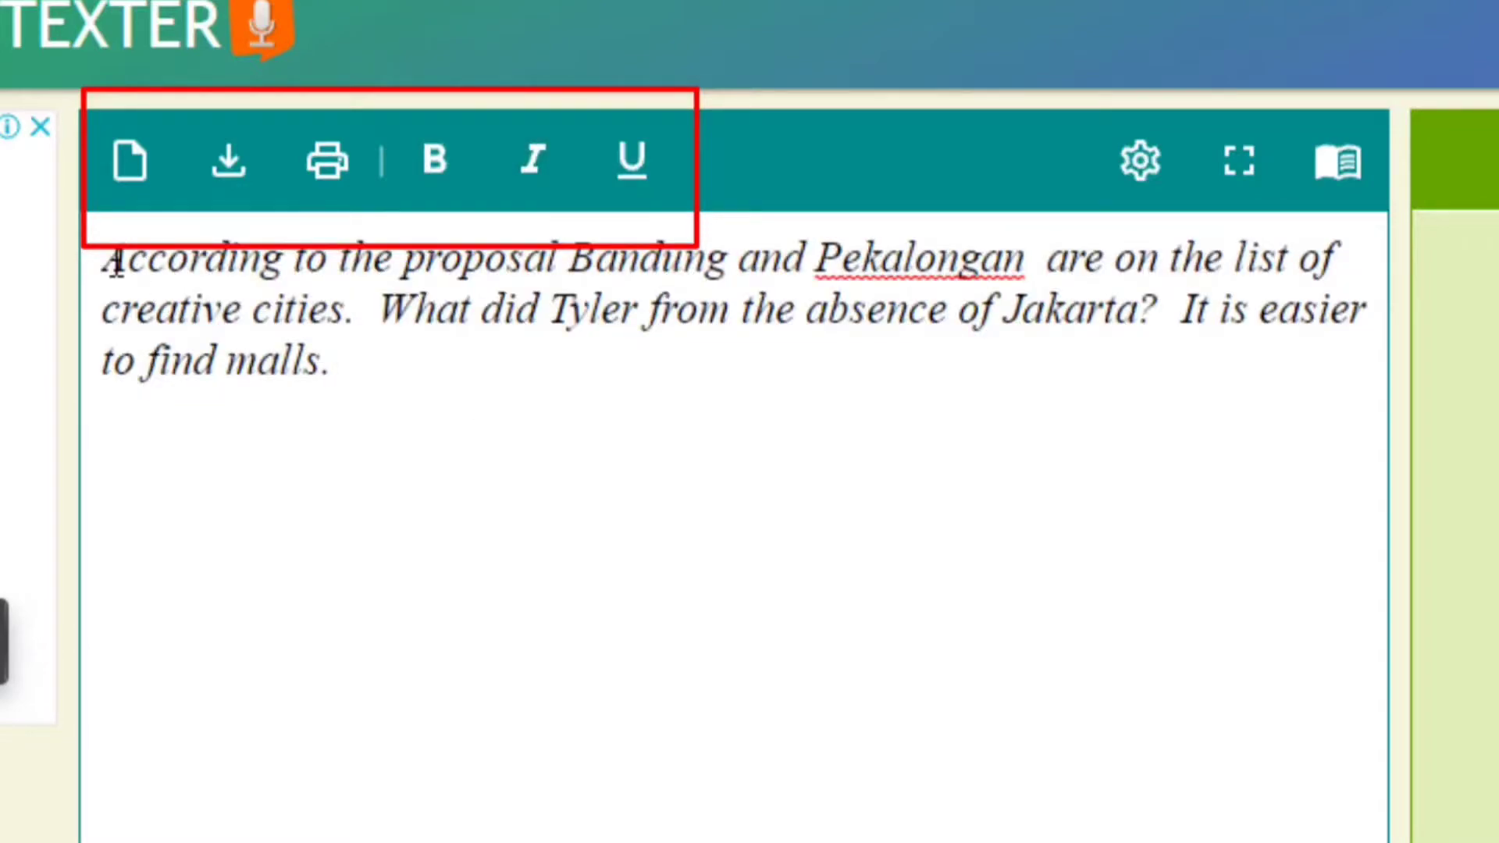
- Underline the whole passage and remove the underline again
{"action": "left_click_drag", "start_coordinate": [112, 261], "coordinate": [385, 374]}
{"action": "left_click", "coordinate": [631, 165]}
{"action": "left_click", "coordinate": [590, 500]}
{"action": "left_click_drag", "start_coordinate": [102, 270], "coordinate": [380, 389]}
{"action": "left_click", "coordinate": [633, 164]}
{"action": "left_click", "coordinate": [576, 495]}
- Review the autosave, capitalization and word counter settings, and check the capital letter that starts the second sentence
{"action": "left_click", "coordinate": [1133, 175]}
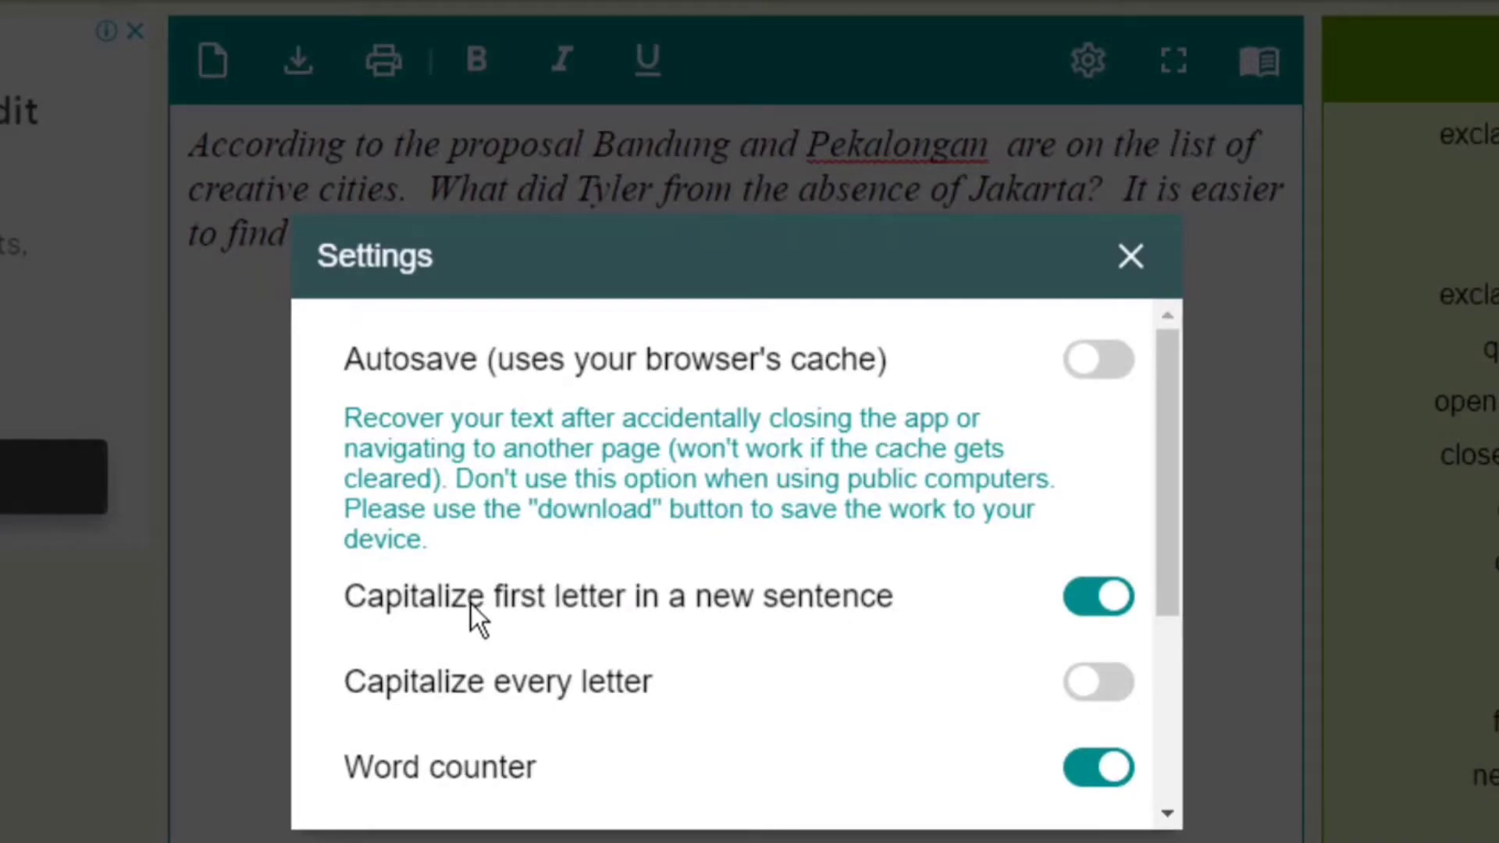
{"action": "left_click", "coordinate": [1131, 256]}
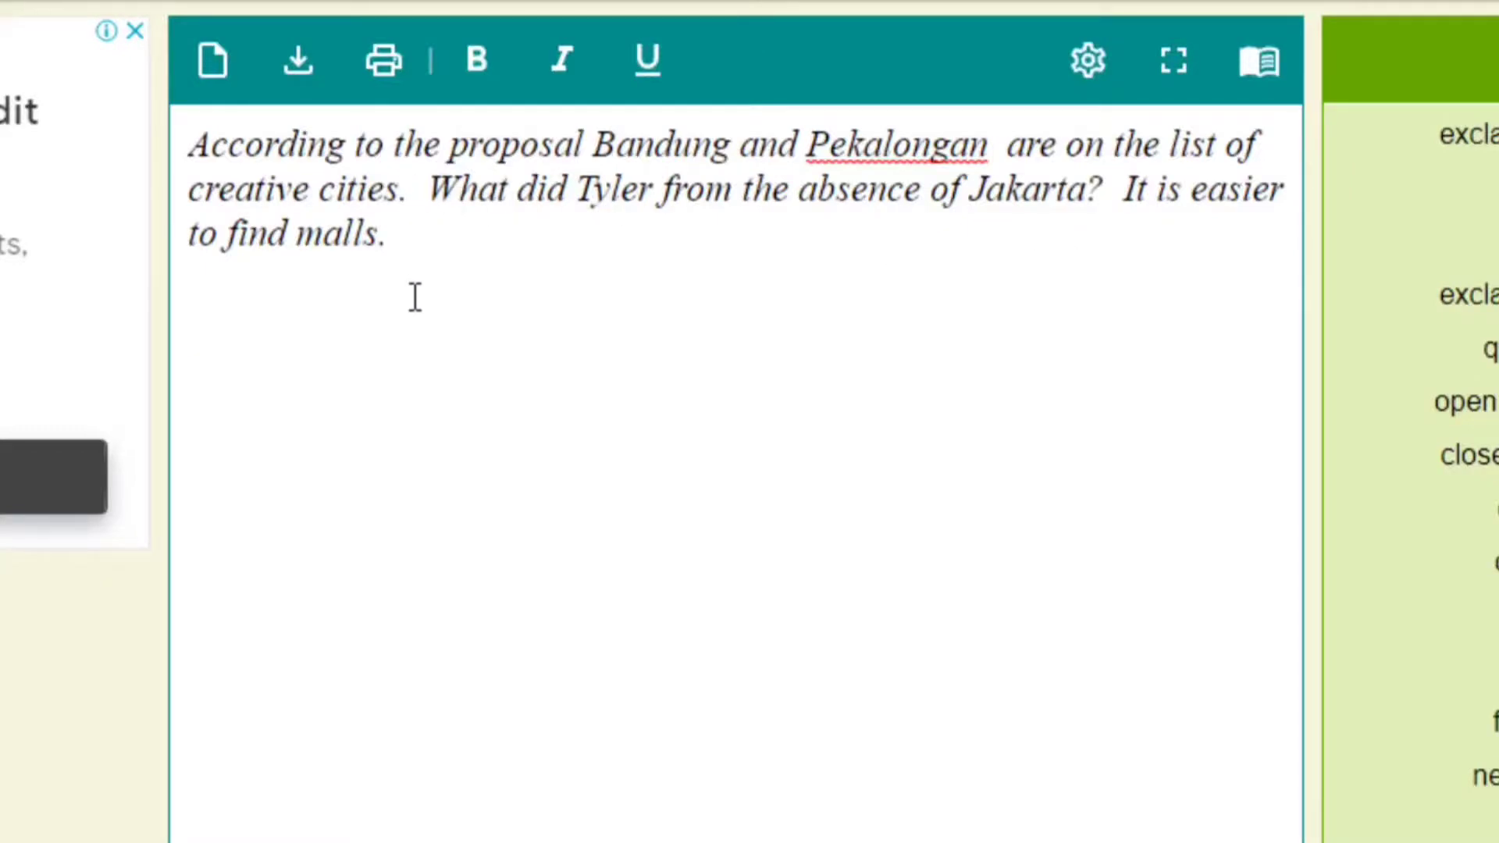
{"action": "left_click_drag", "start_coordinate": [435, 190], "coordinate": [448, 193]}
{"action": "left_click", "coordinate": [472, 344]}
{"action": "left_click", "coordinate": [1088, 63]}
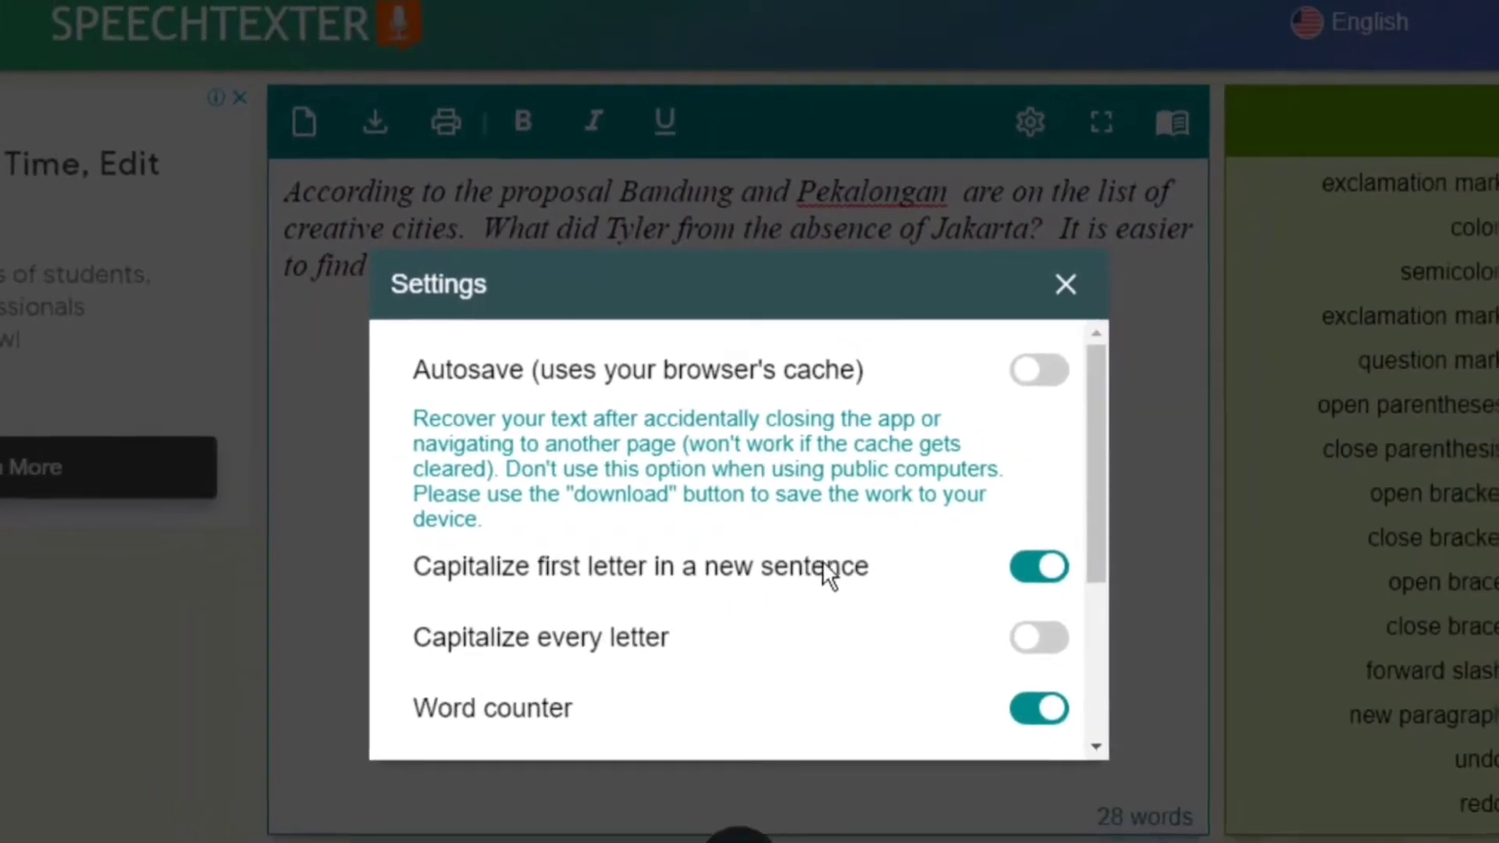
{"action": "left_click", "coordinate": [1060, 287]}
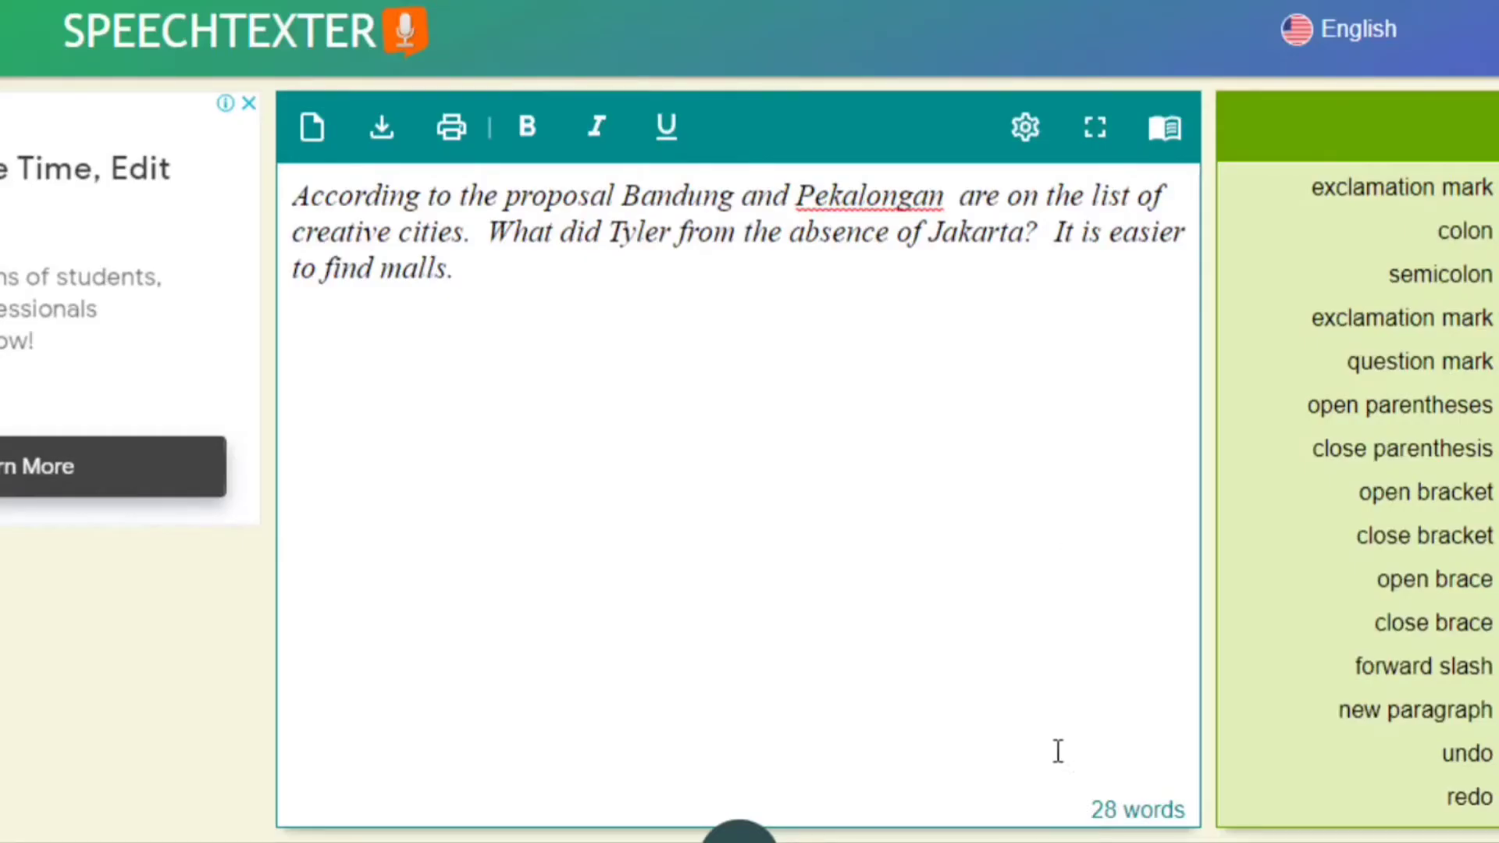